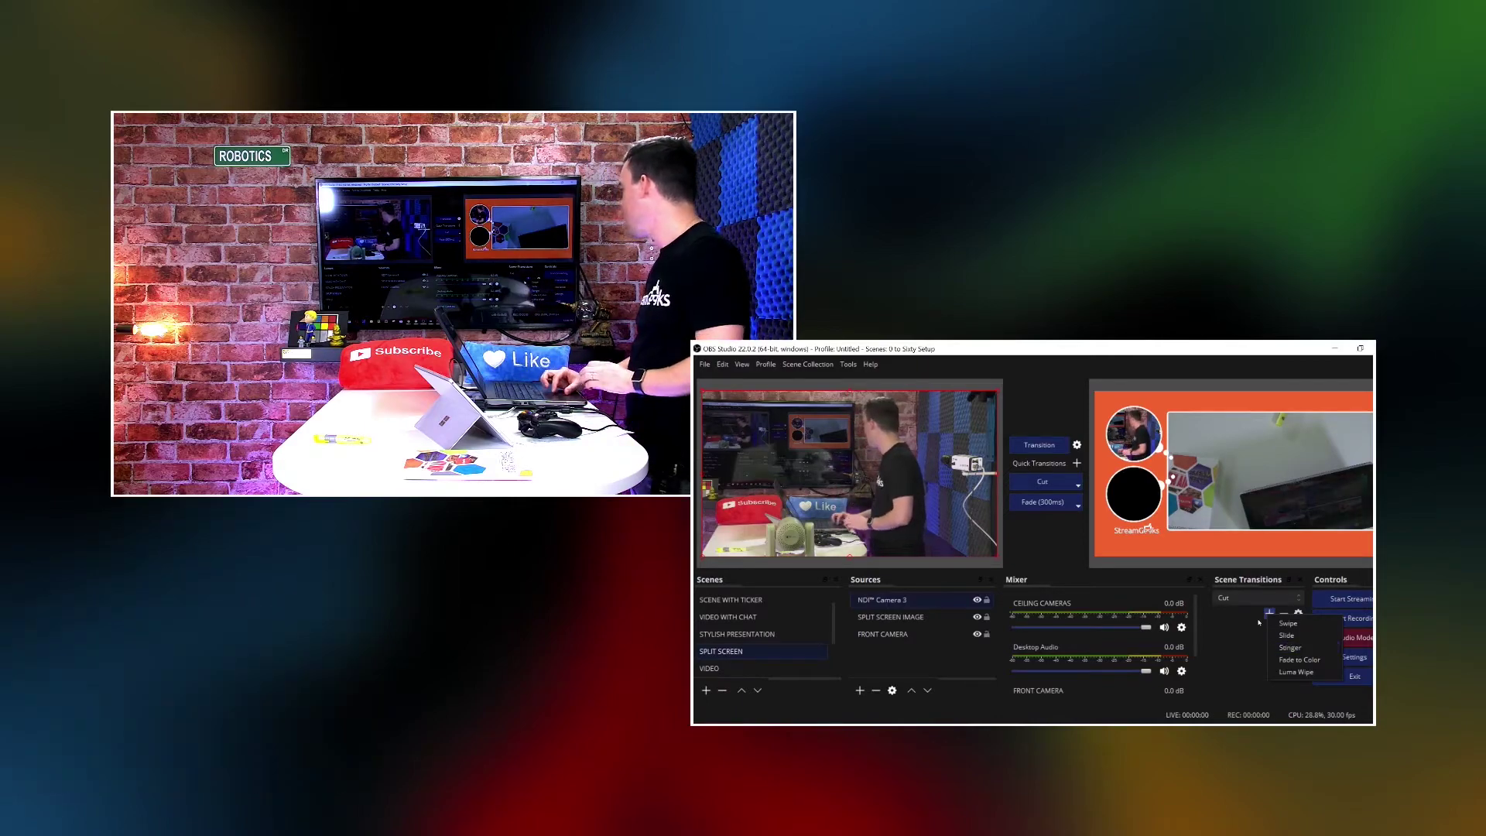
Step: Add a new Stinger transition in Scene Transitions and name it LOGO SWIPE
{"action": "left_click", "coordinate": [1269, 613]}
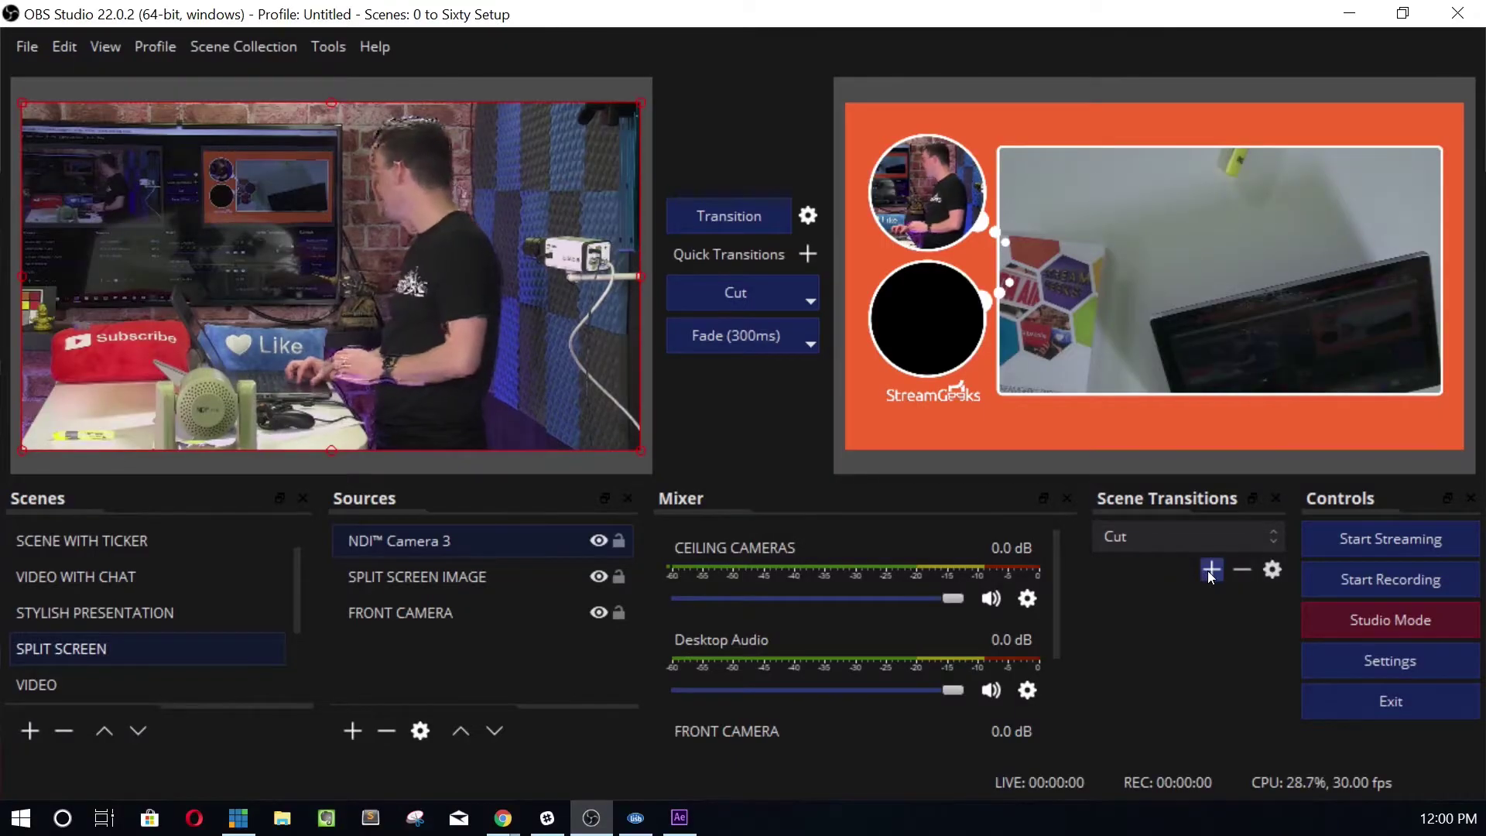
{"action": "left_click", "coordinate": [1210, 571]}
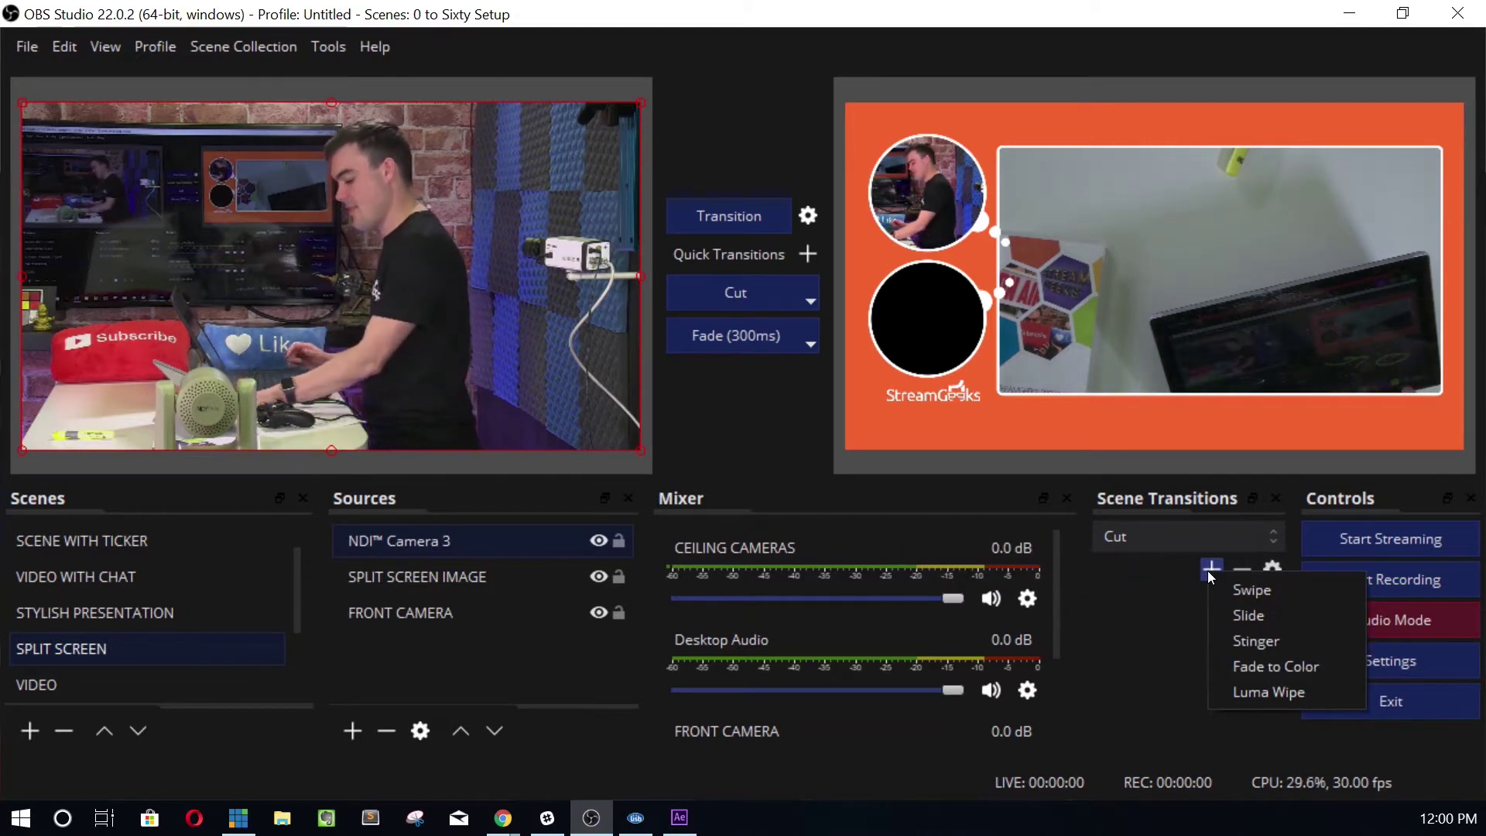
{"action": "left_click", "coordinate": [1234, 643]}
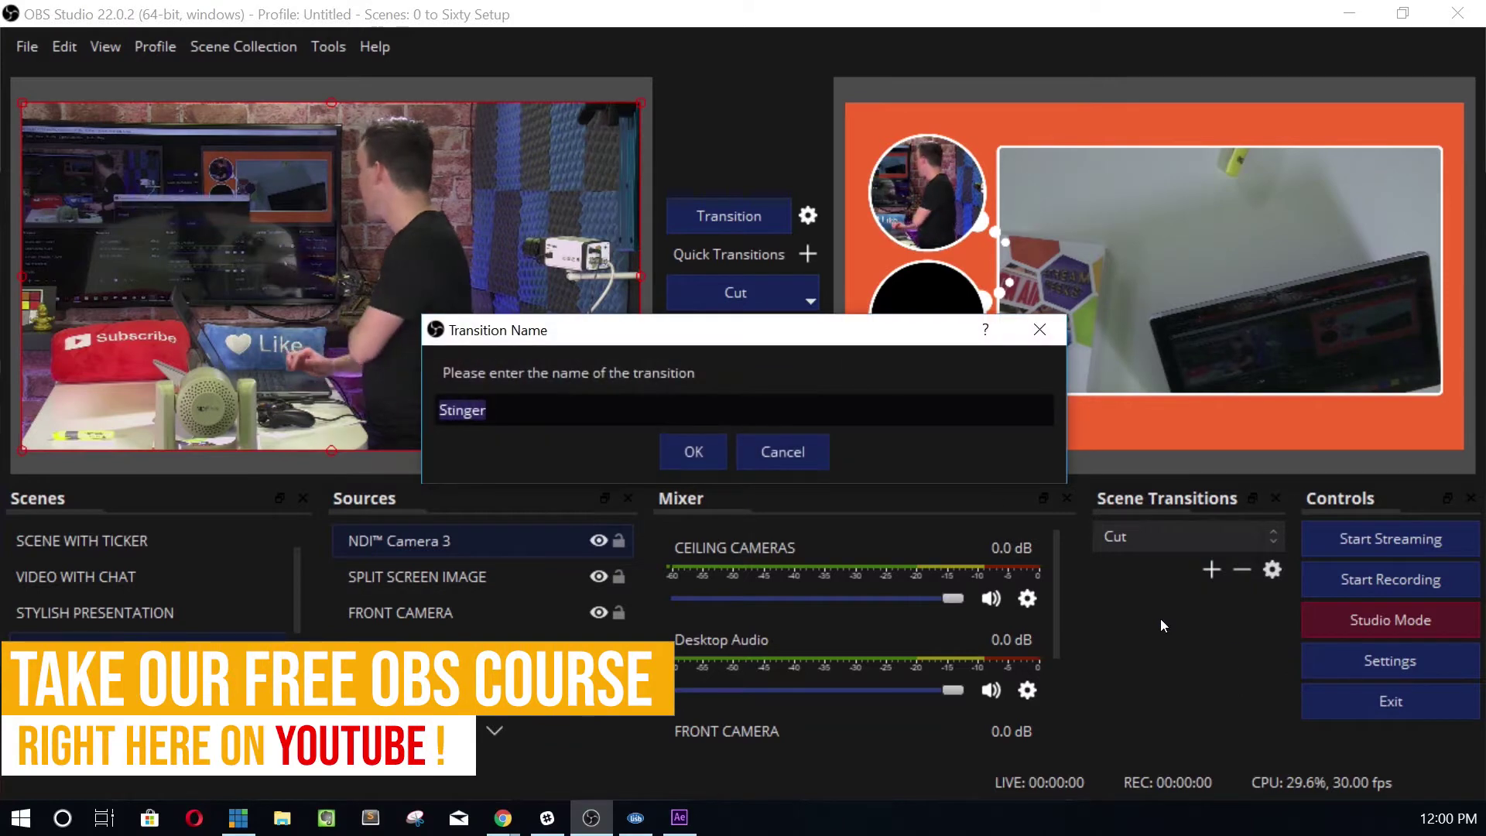
{"action": "type", "text": "LOGO SWIPE"}
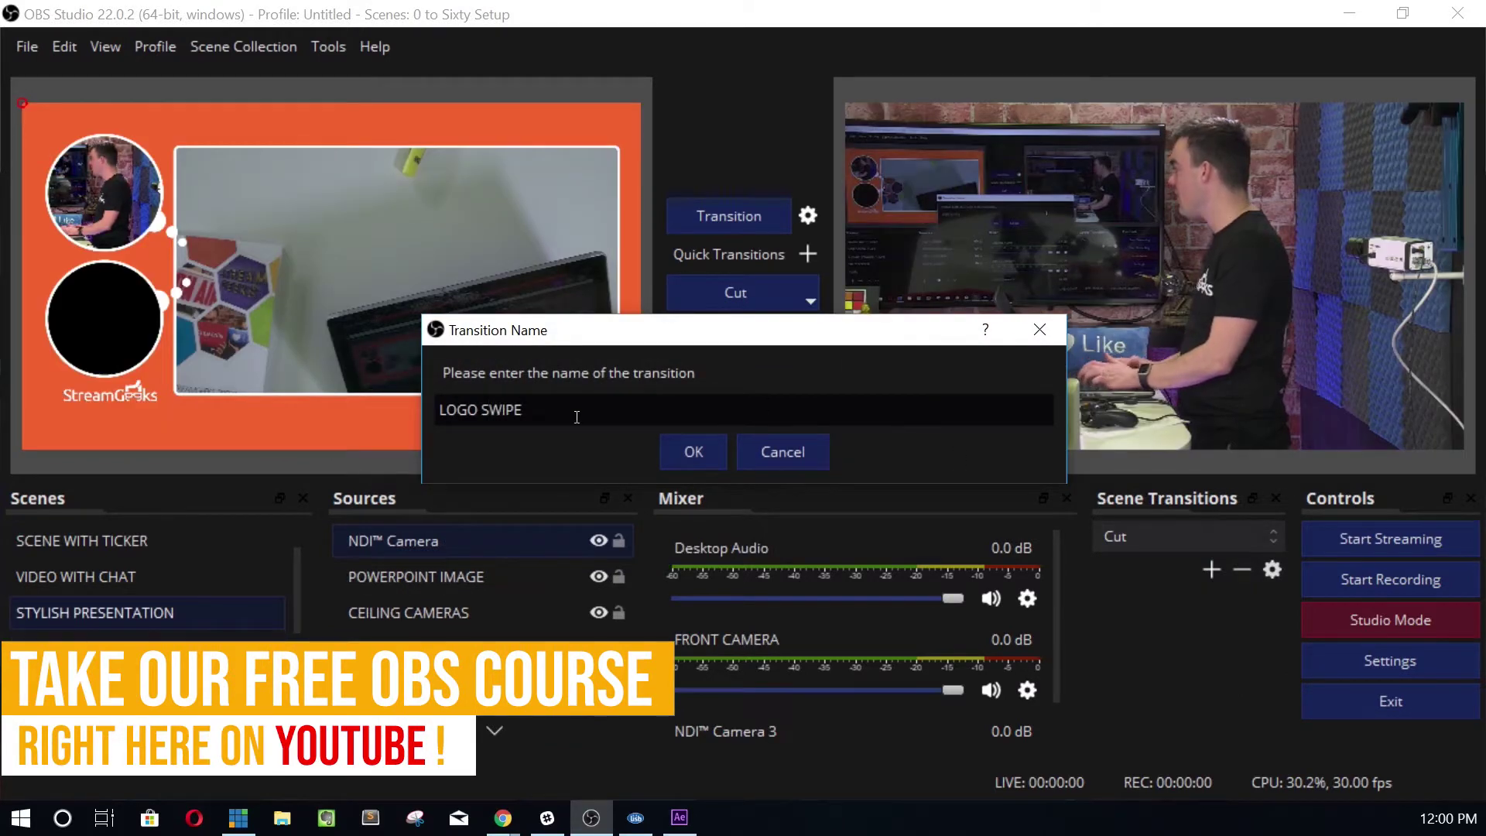
{"action": "left_click", "coordinate": [670, 457]}
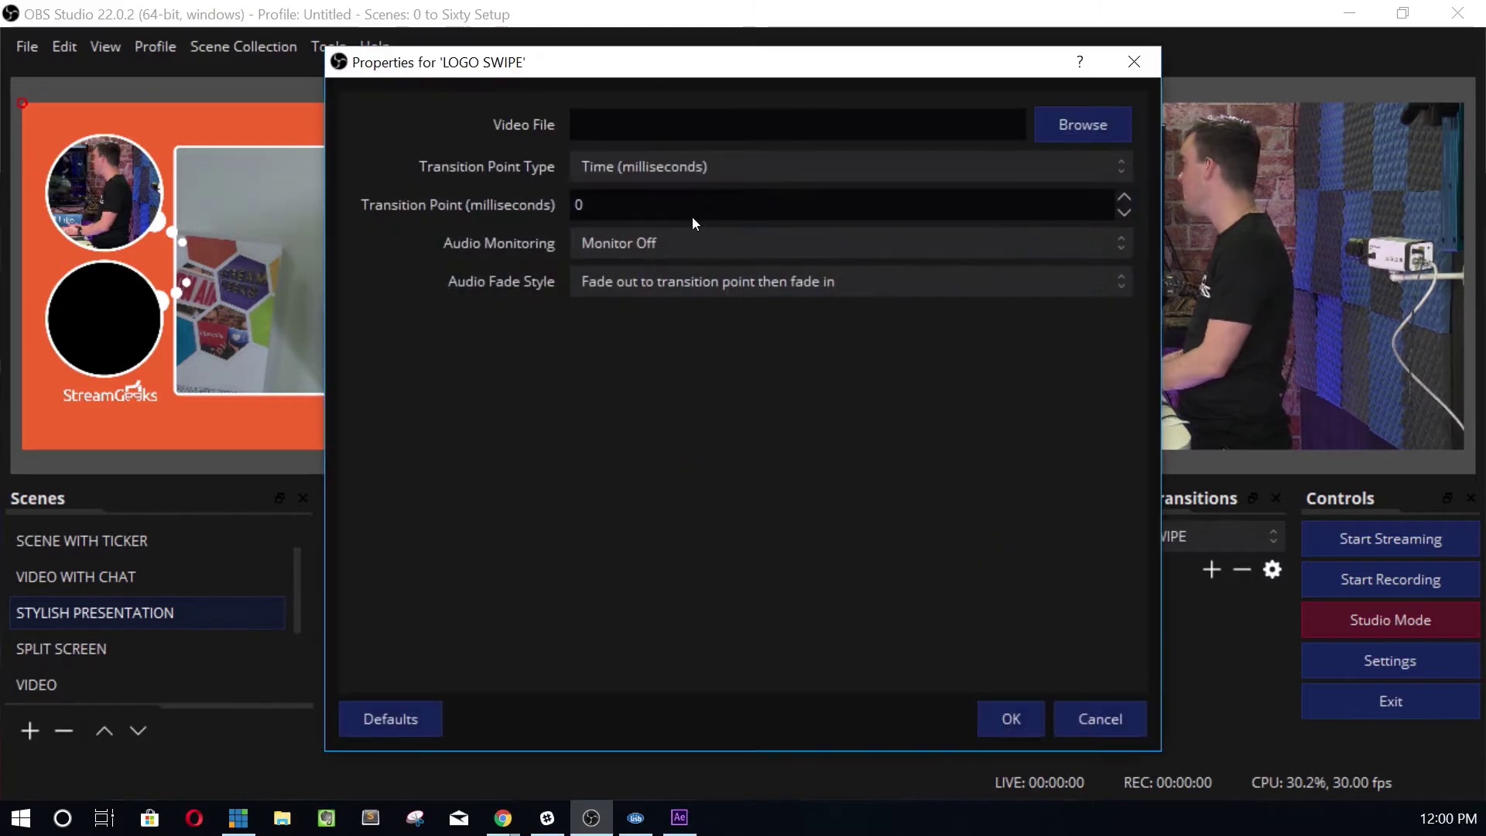
Step: Load StreamGeeks Stinger Transparent 3.avi from Dropbox > 2019 NEW GRAPHICS > OBS COURSE FILES > STINGER
{"action": "left_click", "coordinate": [1058, 133]}
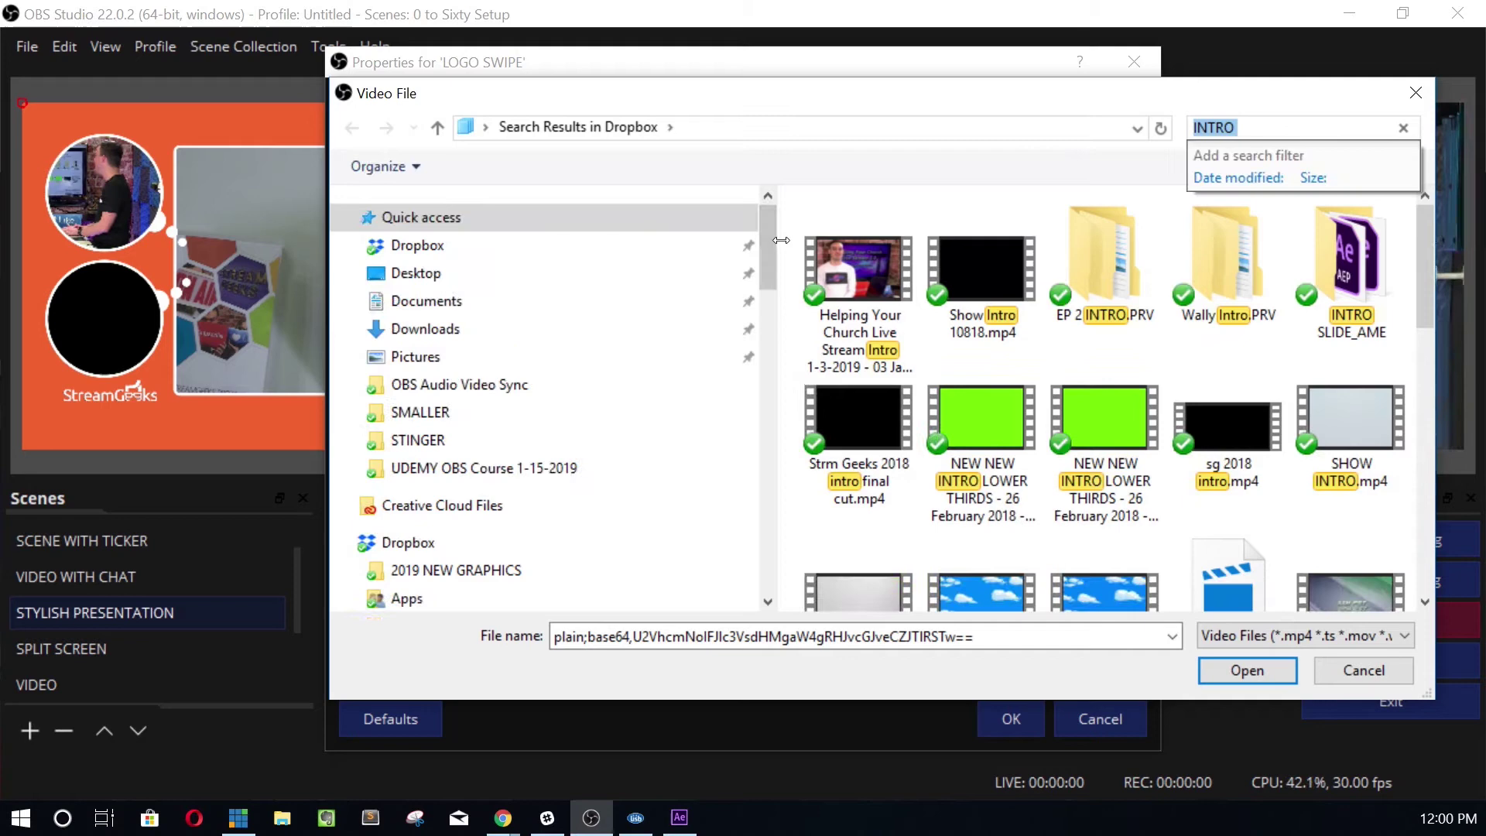
{"action": "left_click", "coordinate": [586, 384]}
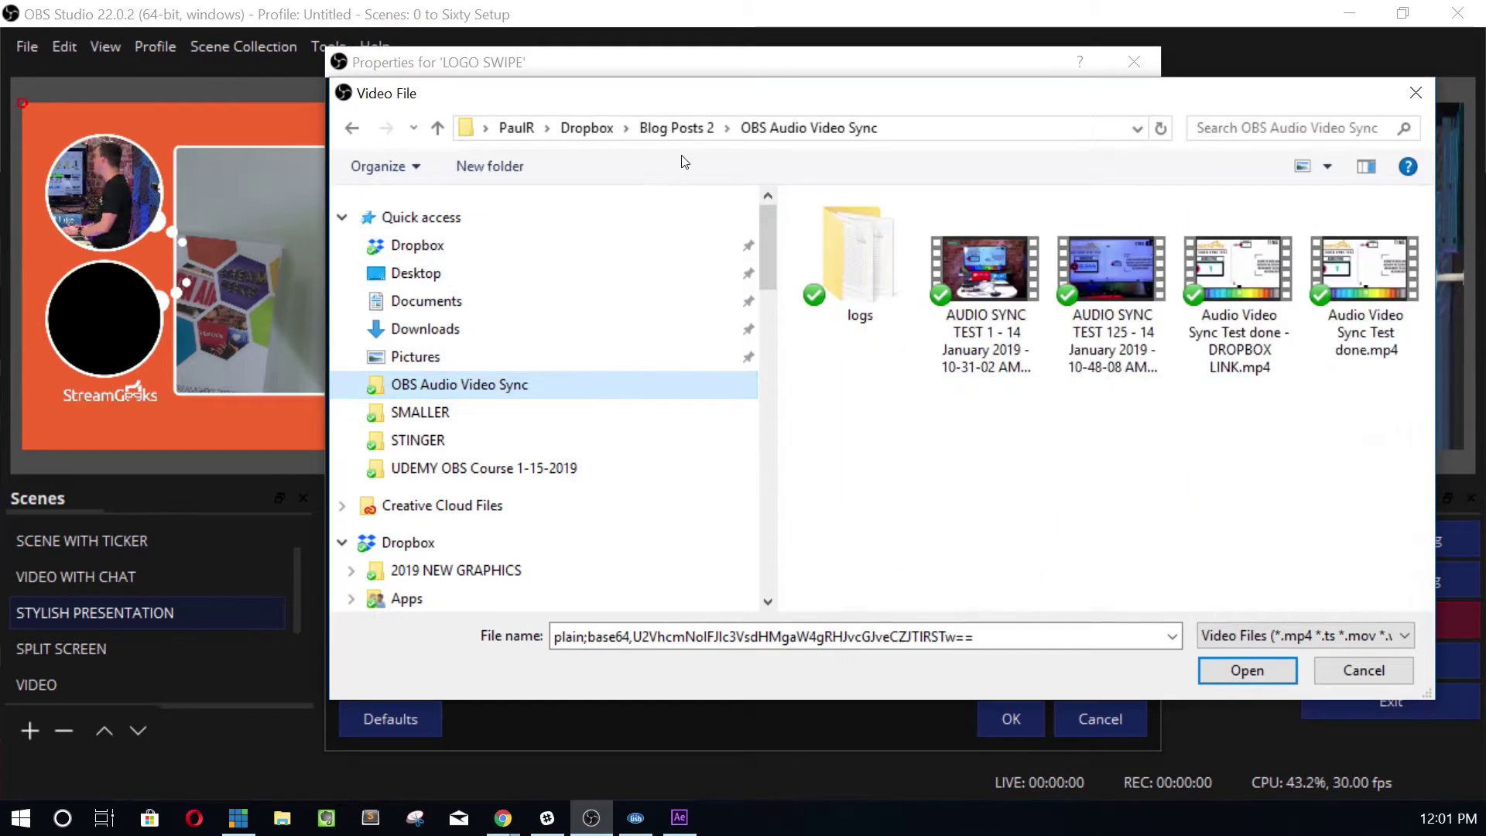
{"action": "left_click", "coordinate": [527, 571]}
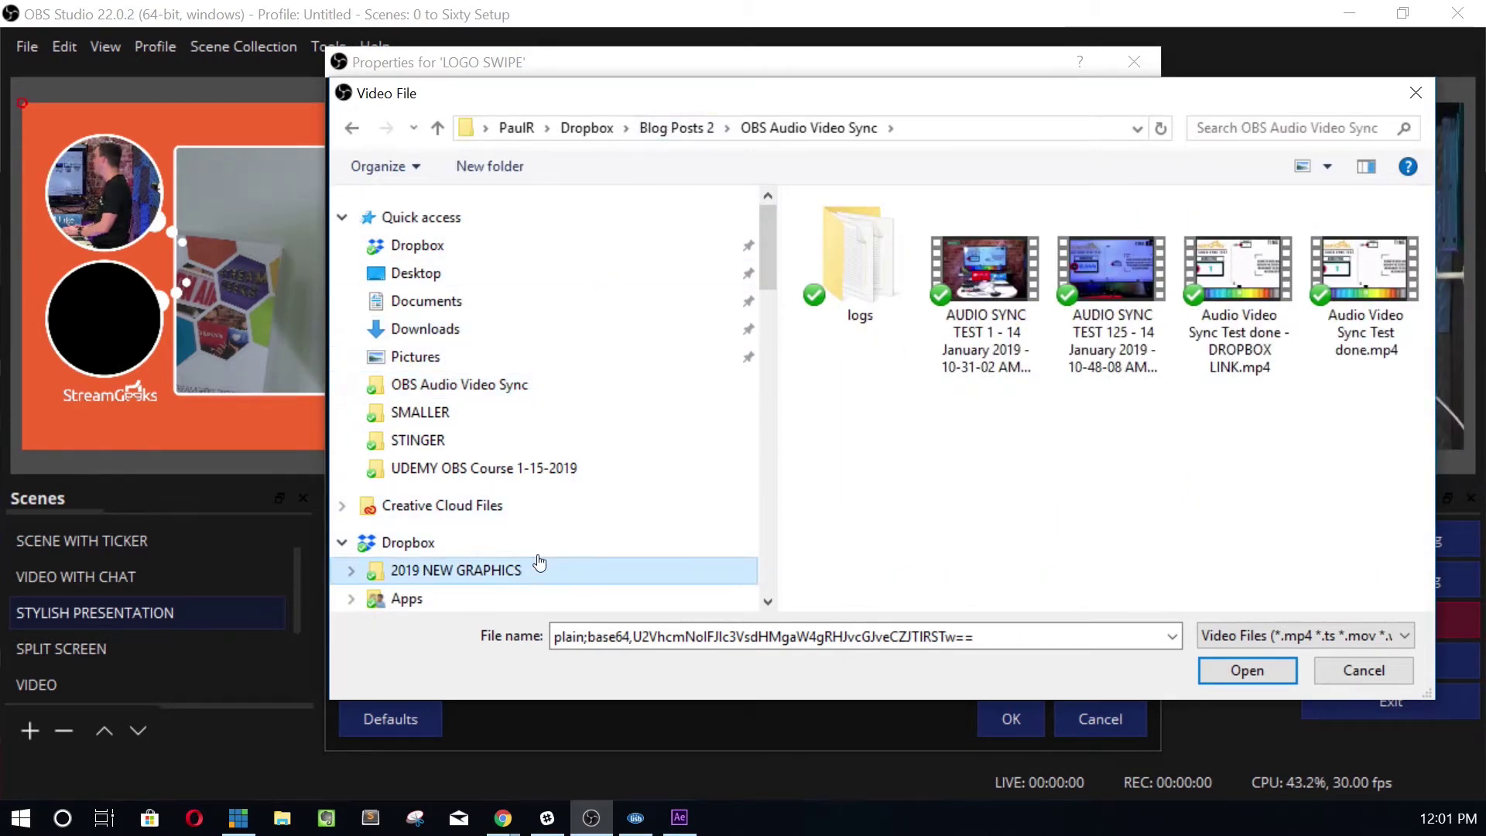
{"action": "double_click", "coordinate": [911, 254]}
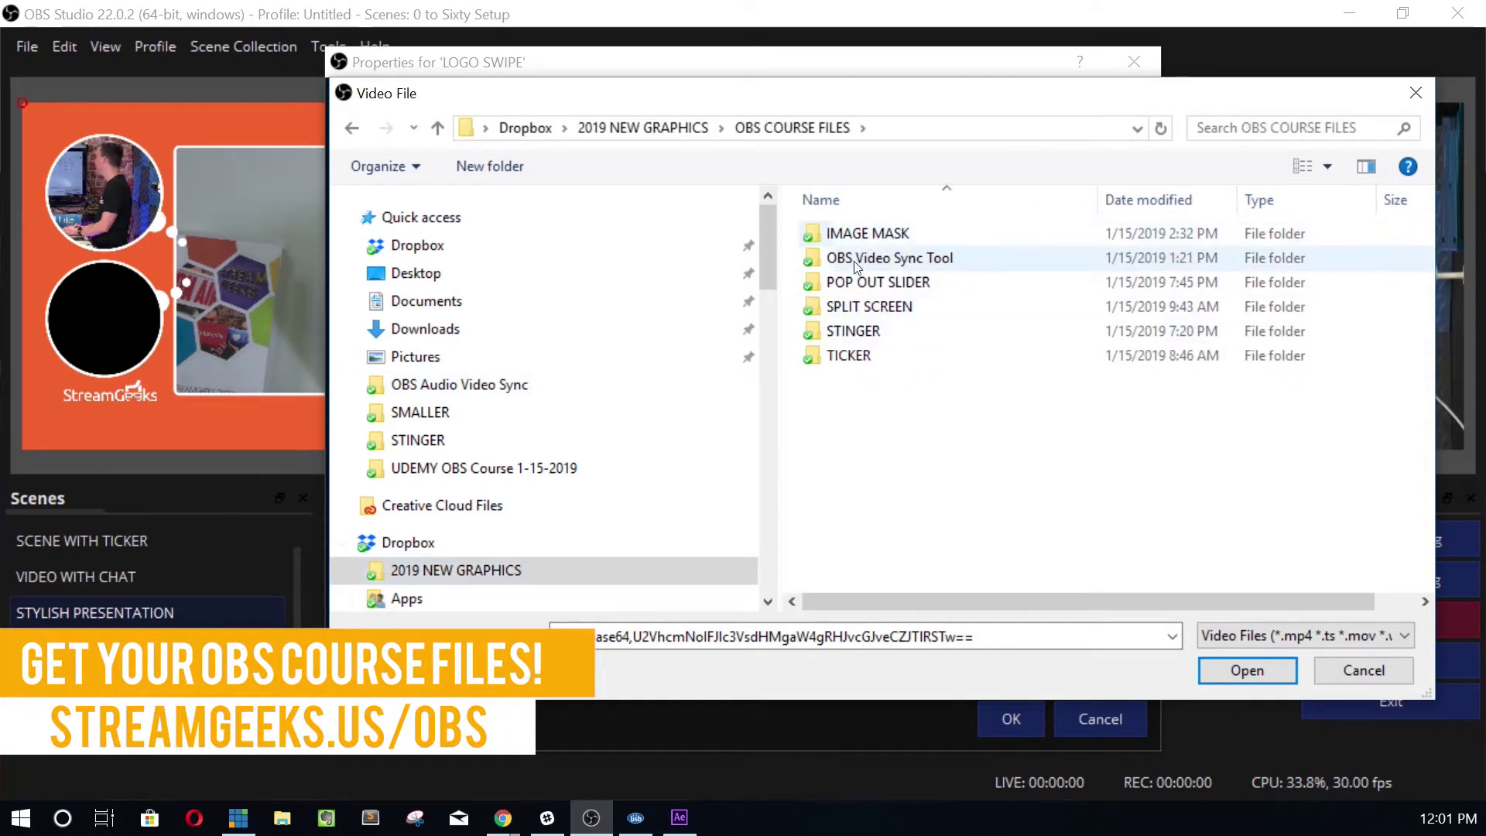
{"action": "left_click", "coordinate": [857, 328]}
{"action": "double_click", "coordinate": [857, 328]}
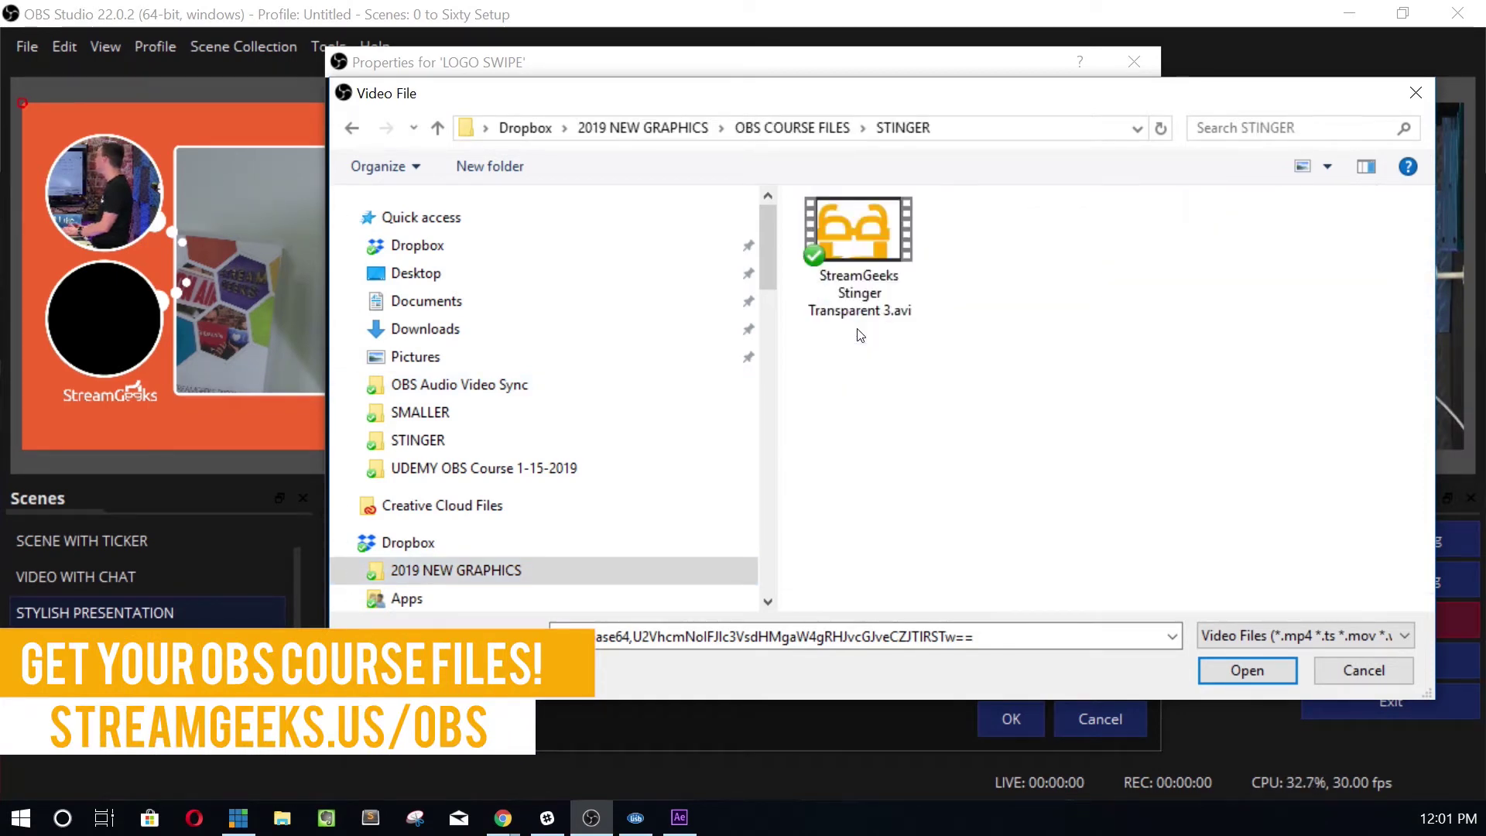
{"action": "double_click", "coordinate": [899, 234]}
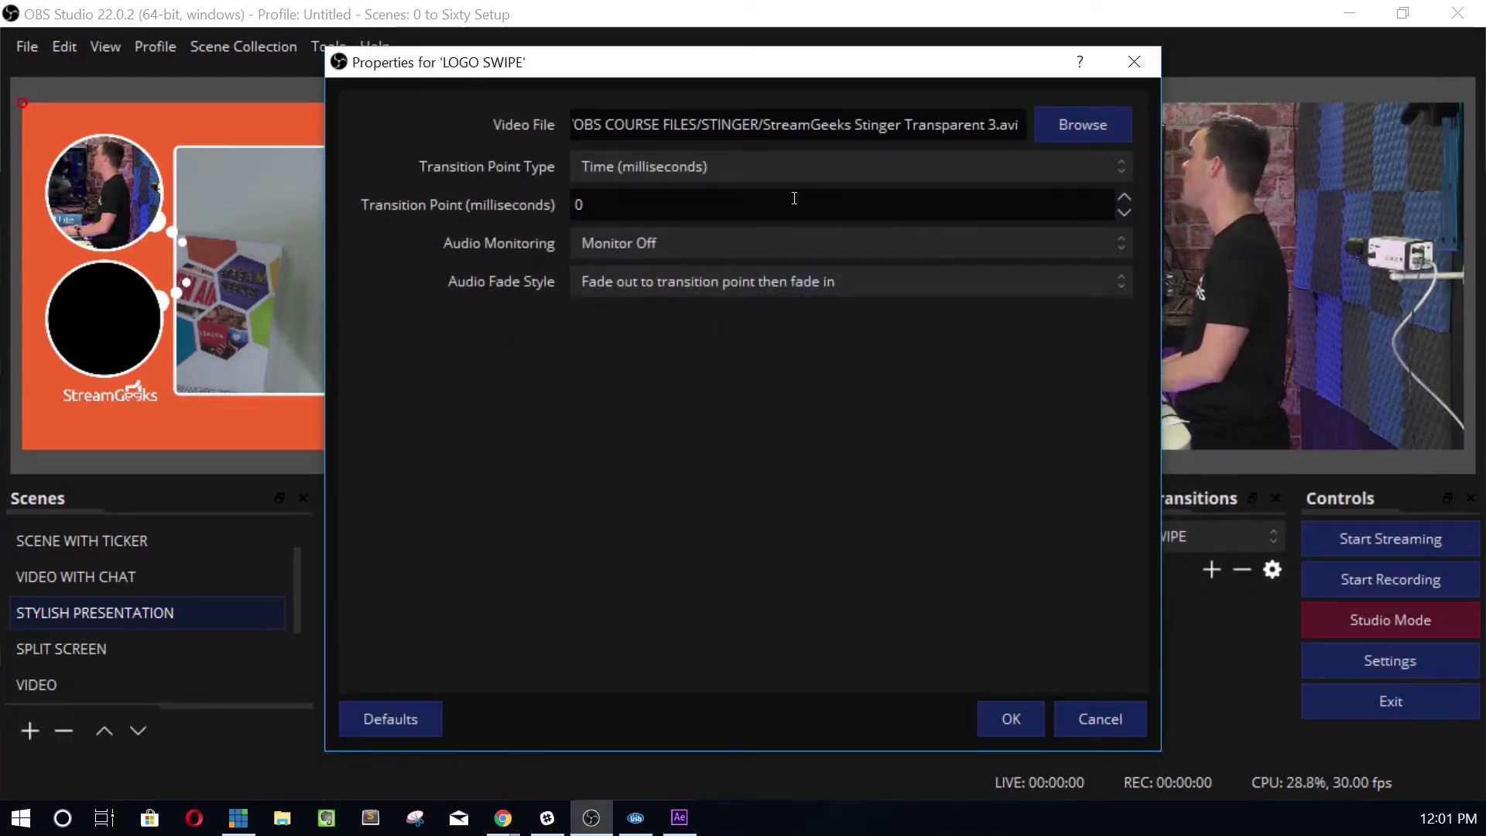
Step: Set the stinger's transition point to 2750 milliseconds
{"action": "left_click", "coordinate": [758, 159]}
{"action": "left_click", "coordinate": [758, 159]}
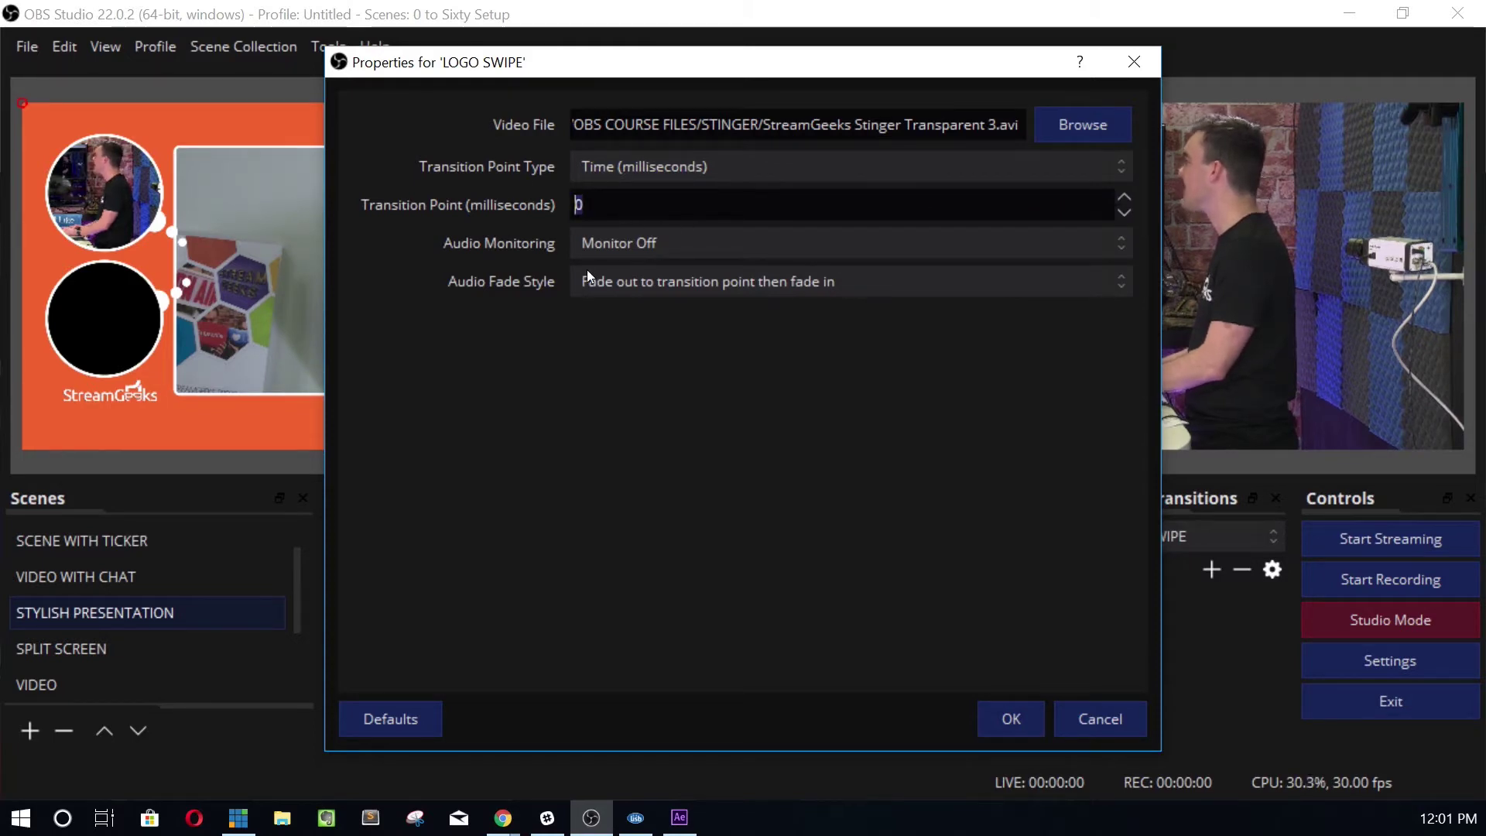
{"action": "type", "text": "2750"}
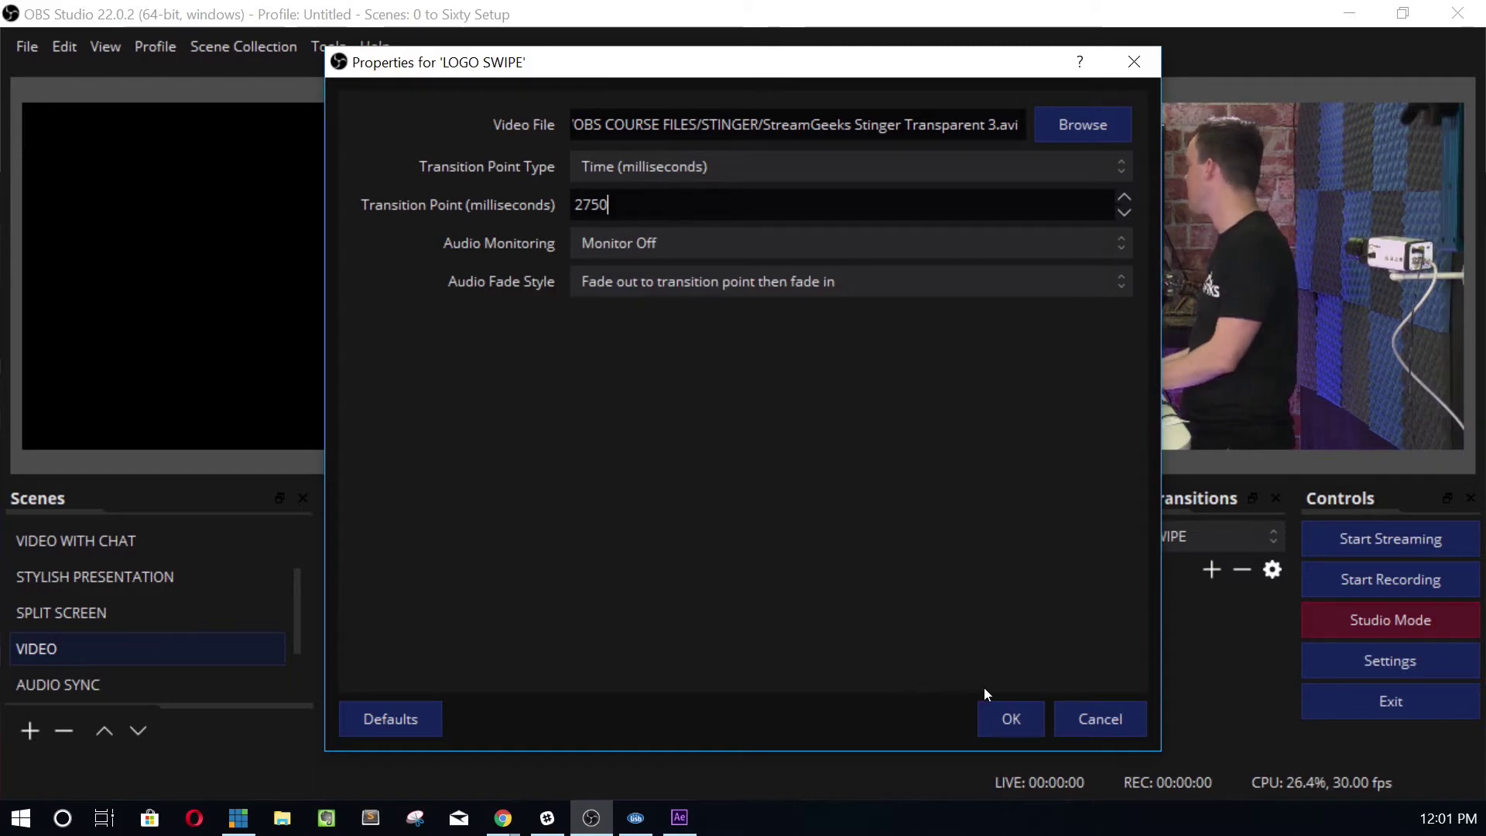
Step: Save the stinger settings, select VIDEO WITH CHAT, and add LOGO SWIPE as a quick transition
{"action": "left_click", "coordinate": [1006, 709]}
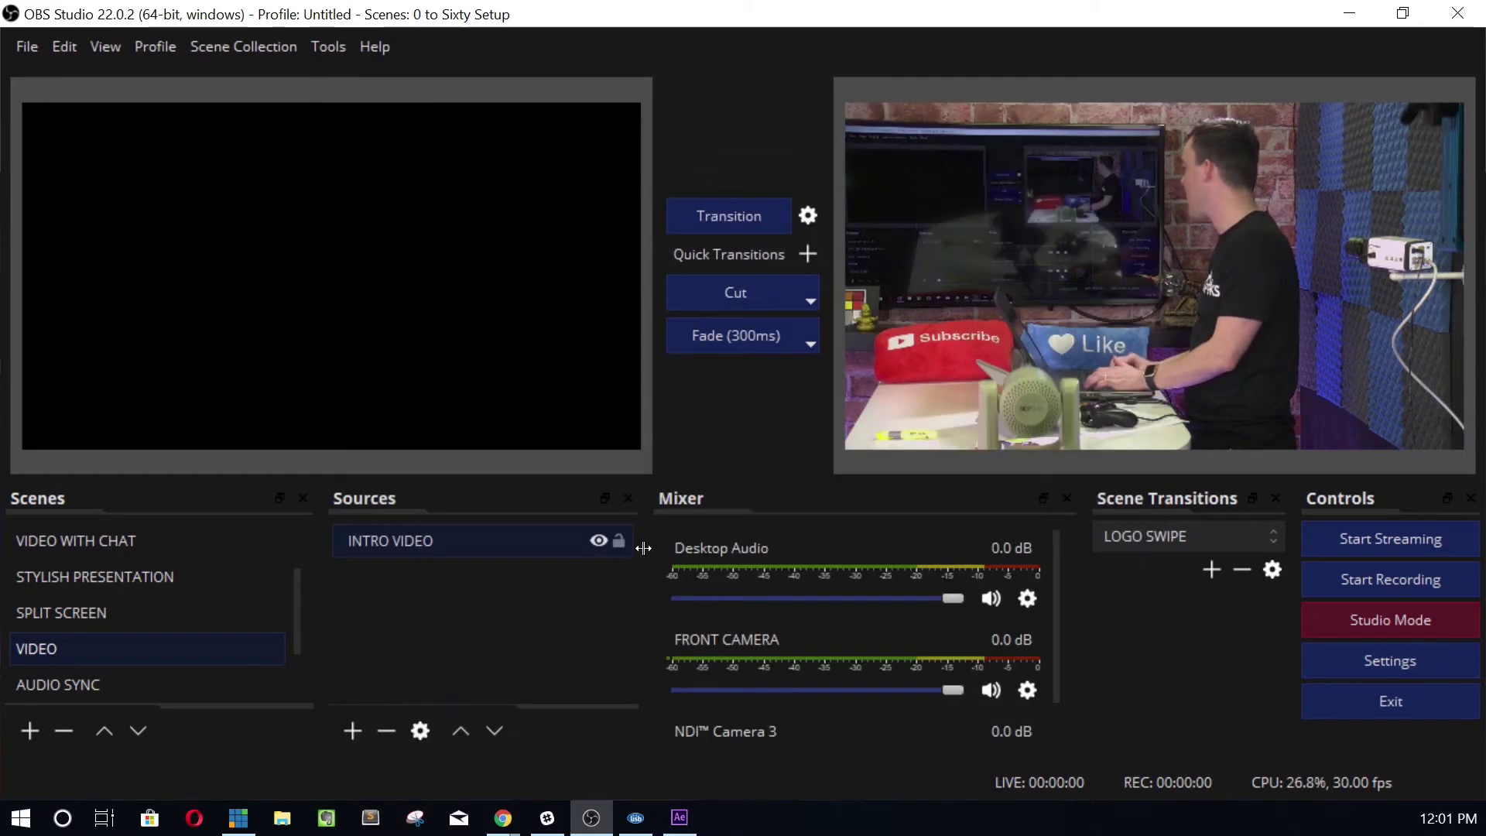
{"action": "left_click", "coordinate": [185, 537]}
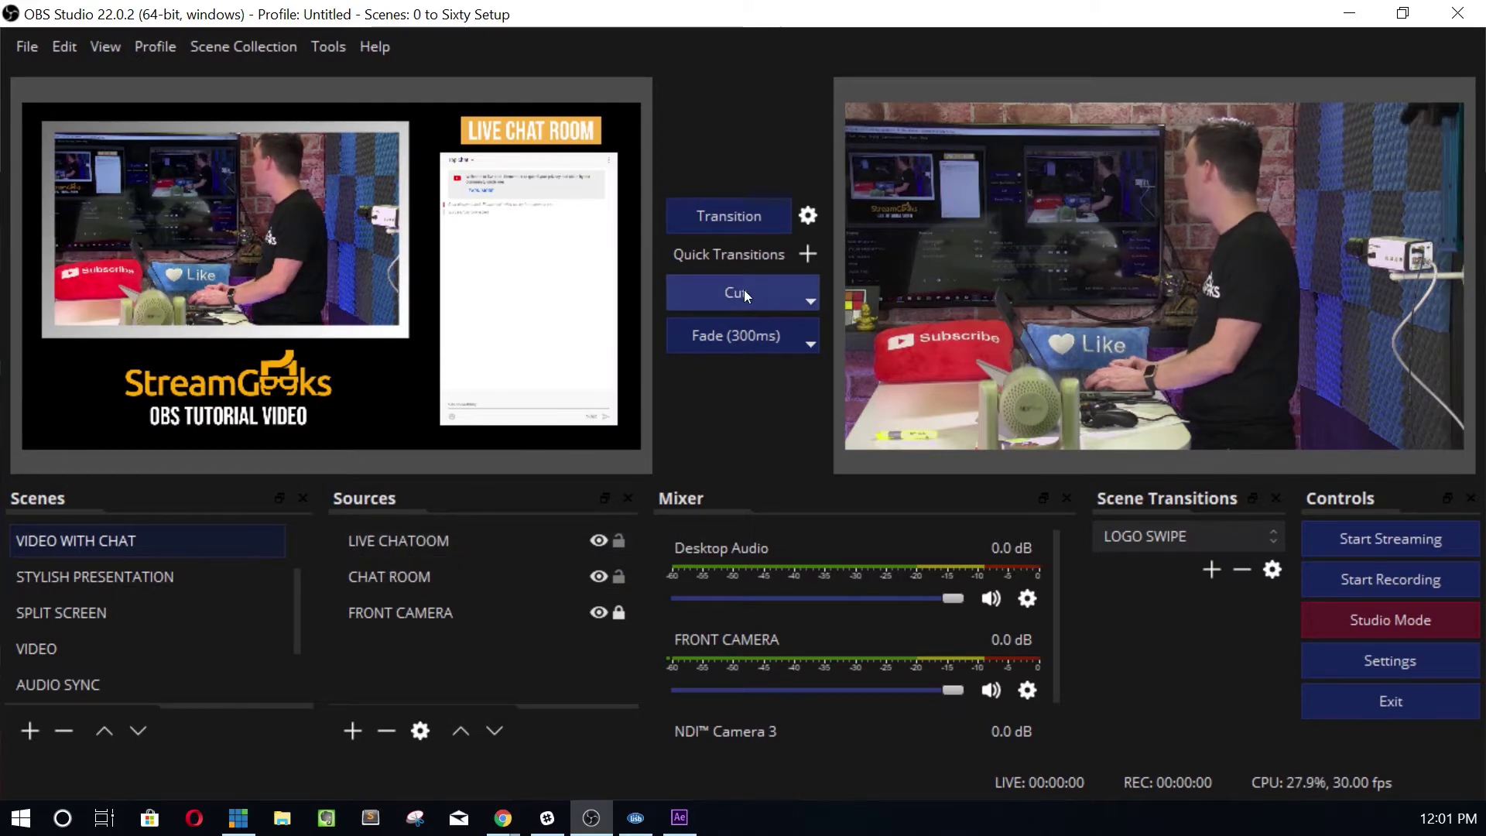
{"action": "left_click", "coordinate": [807, 255]}
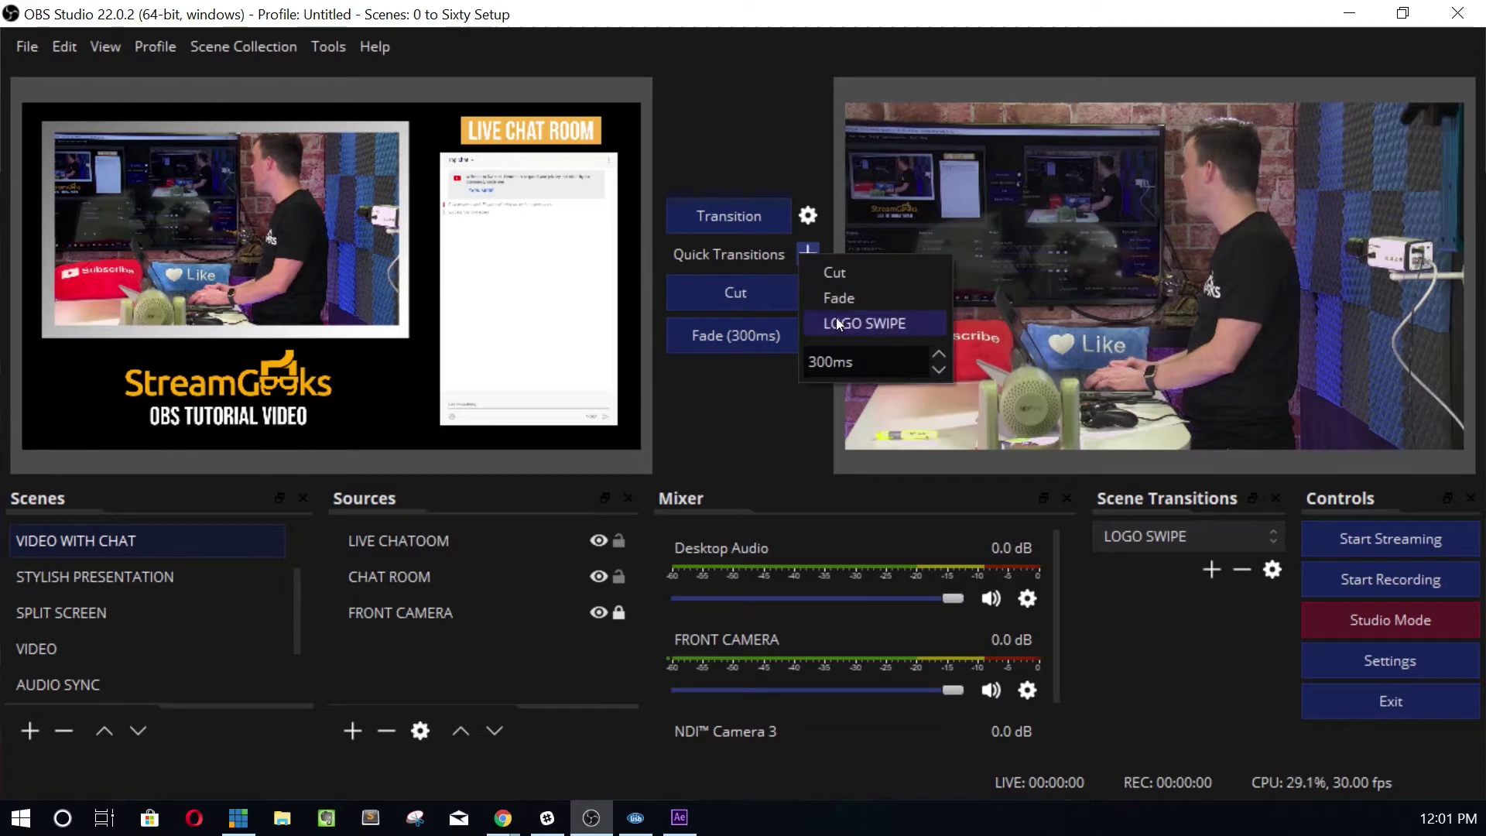
{"action": "left_click", "coordinate": [837, 322]}
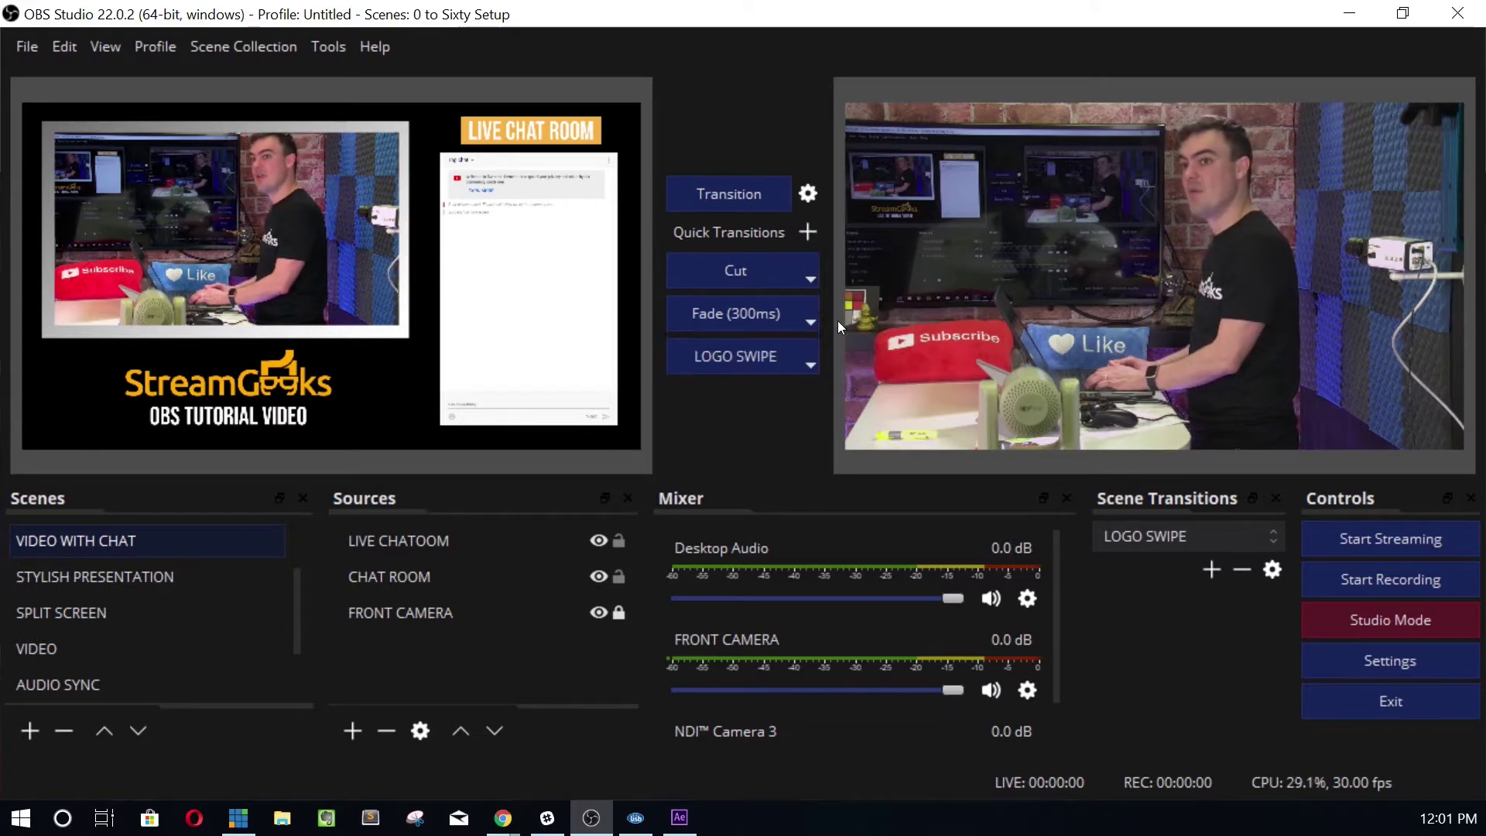
Step: Play the LOGO SWIPE transition twice, bringing SPLIT SCREEN to program
{"action": "left_click", "coordinate": [709, 345]}
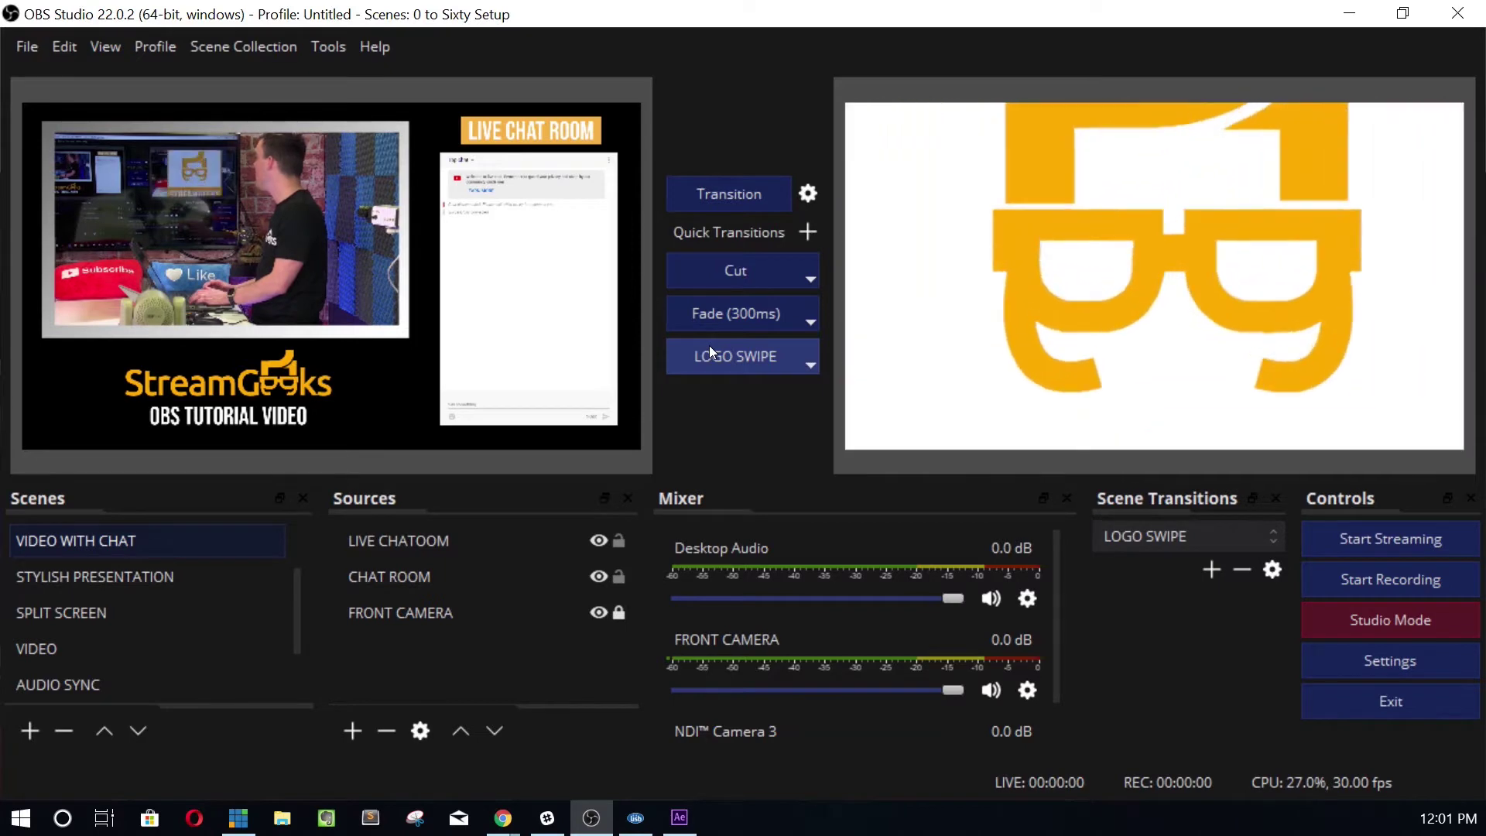
{"action": "key", "text": "Down"}
{"action": "key", "text": "Down"}
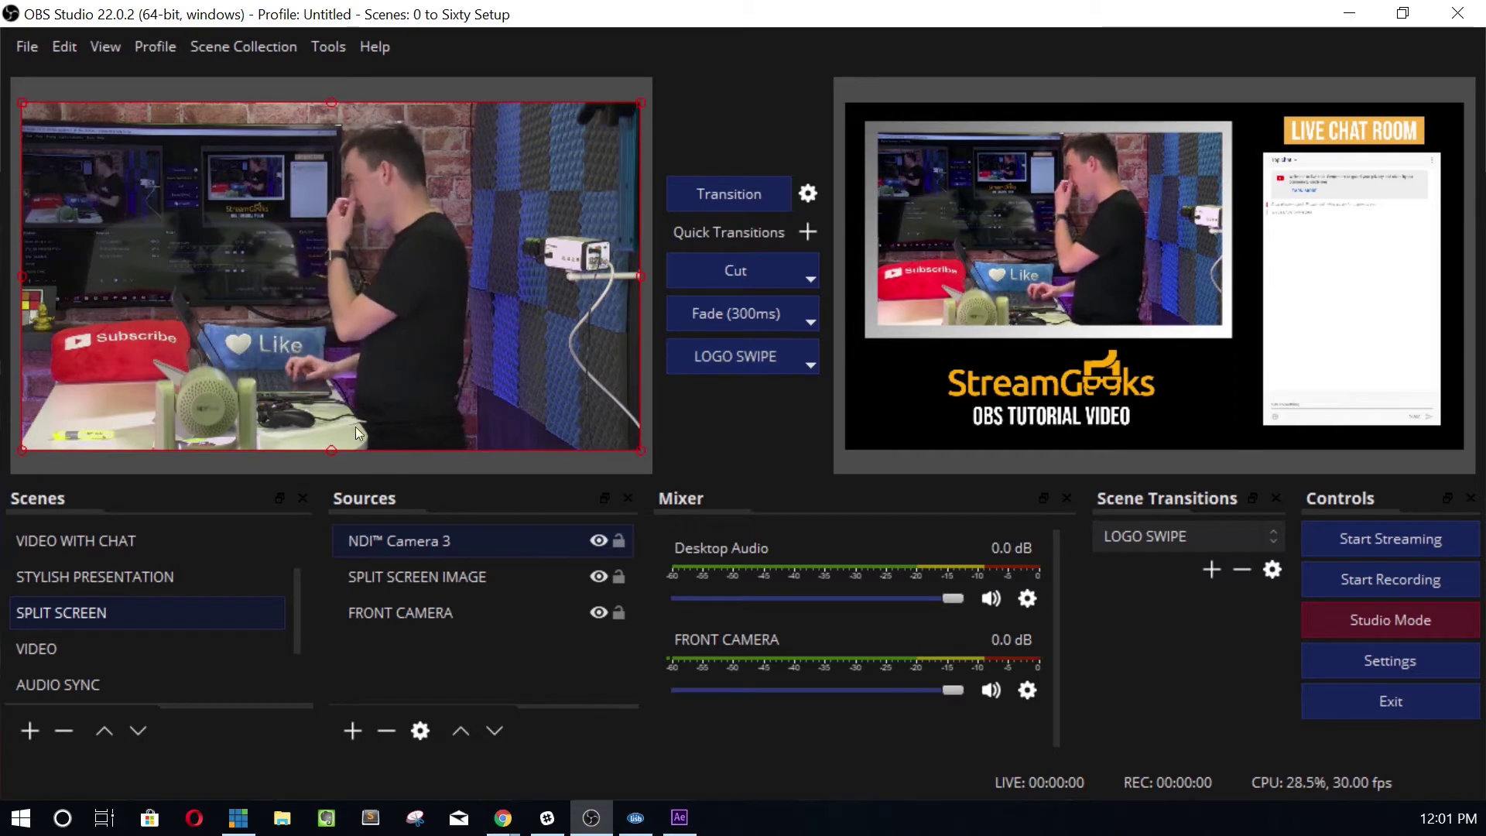
{"action": "left_click", "coordinate": [718, 355]}
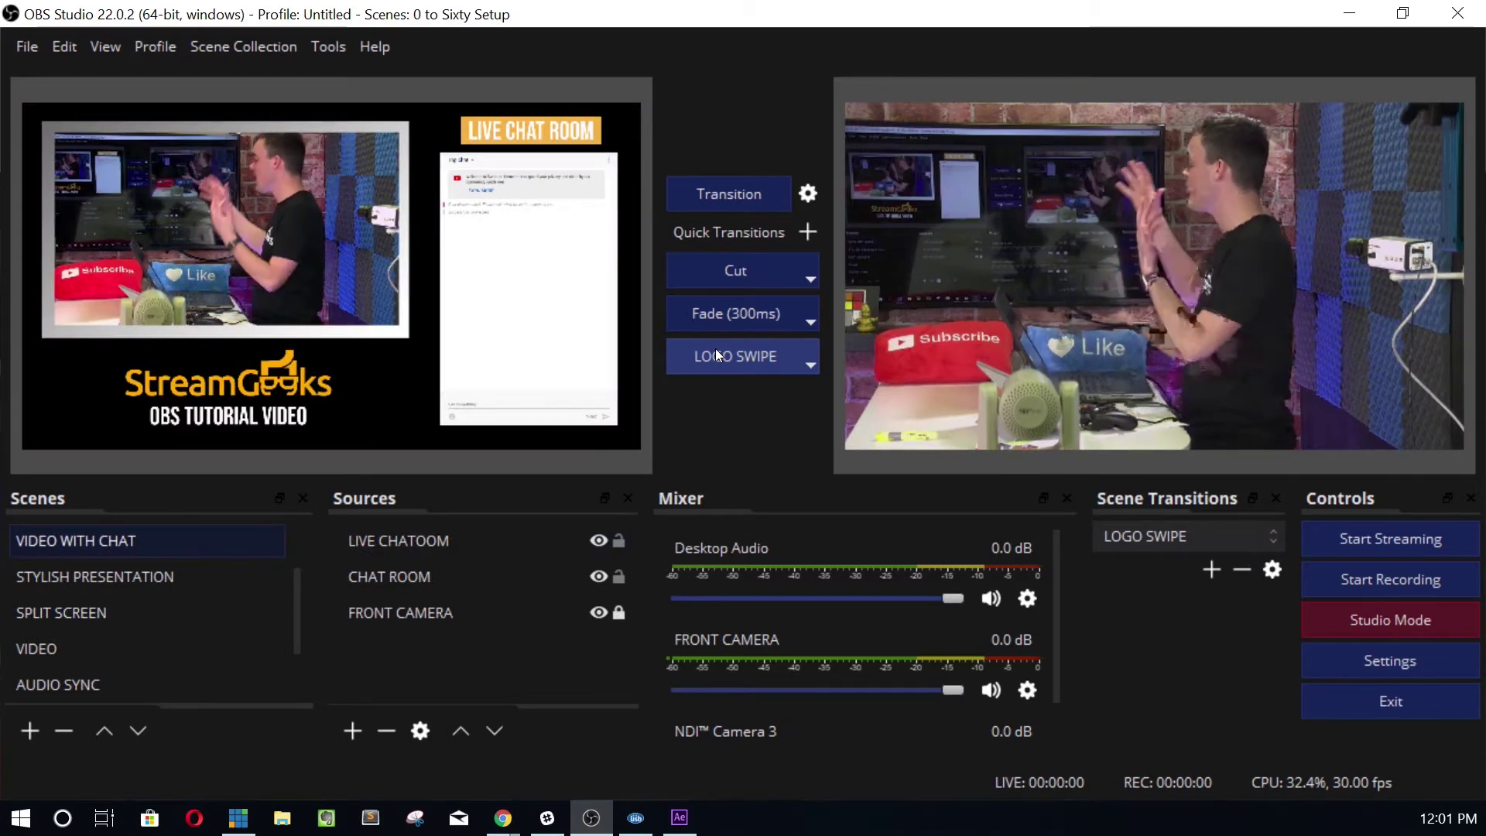
Step: In After Effects, import STREAMGEEK SQUARE.png into the project and start a new composition
{"action": "left_click", "coordinate": [675, 819]}
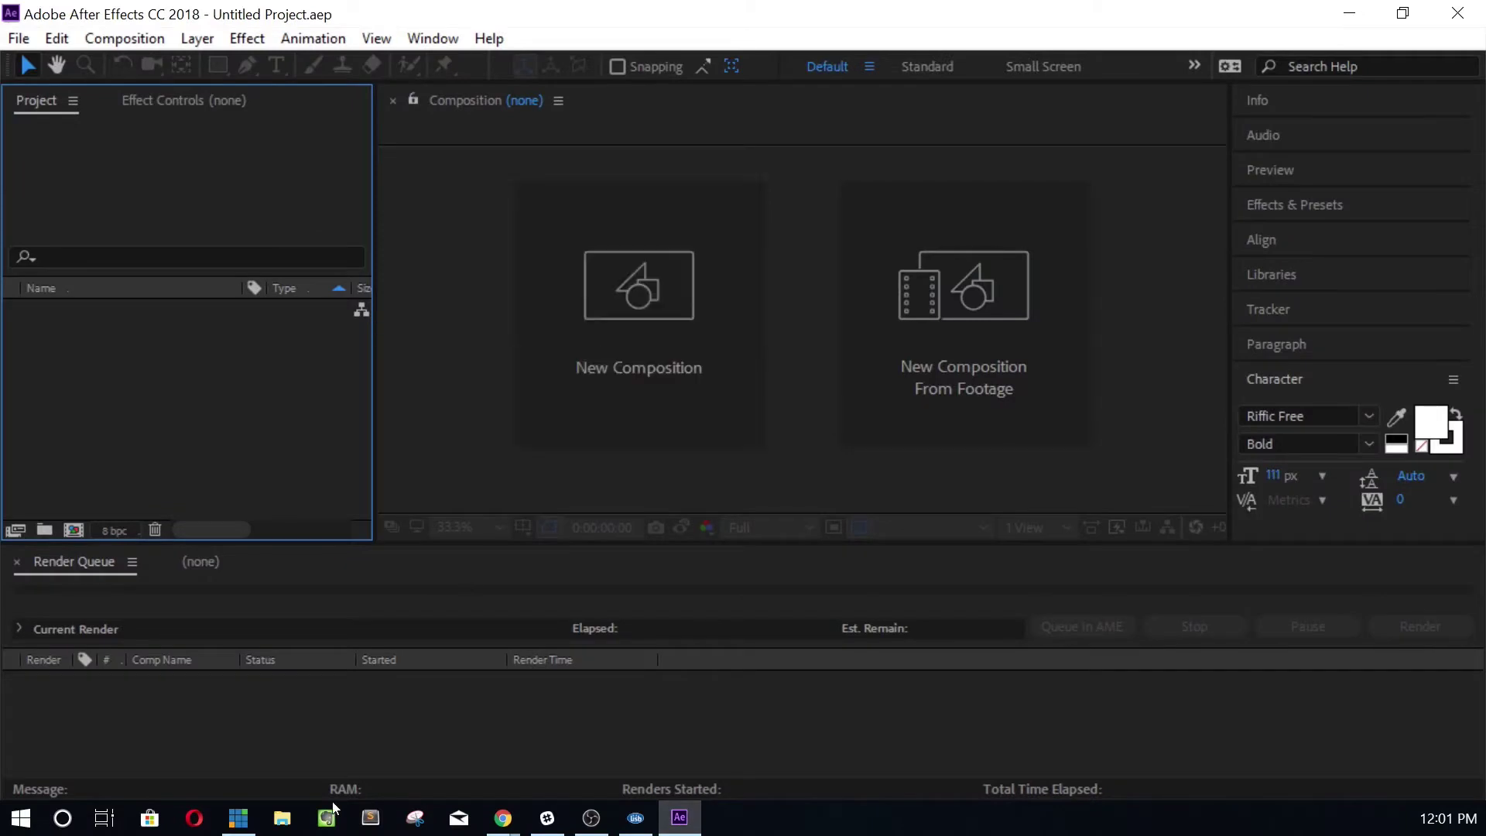
{"action": "left_click", "coordinate": [285, 826]}
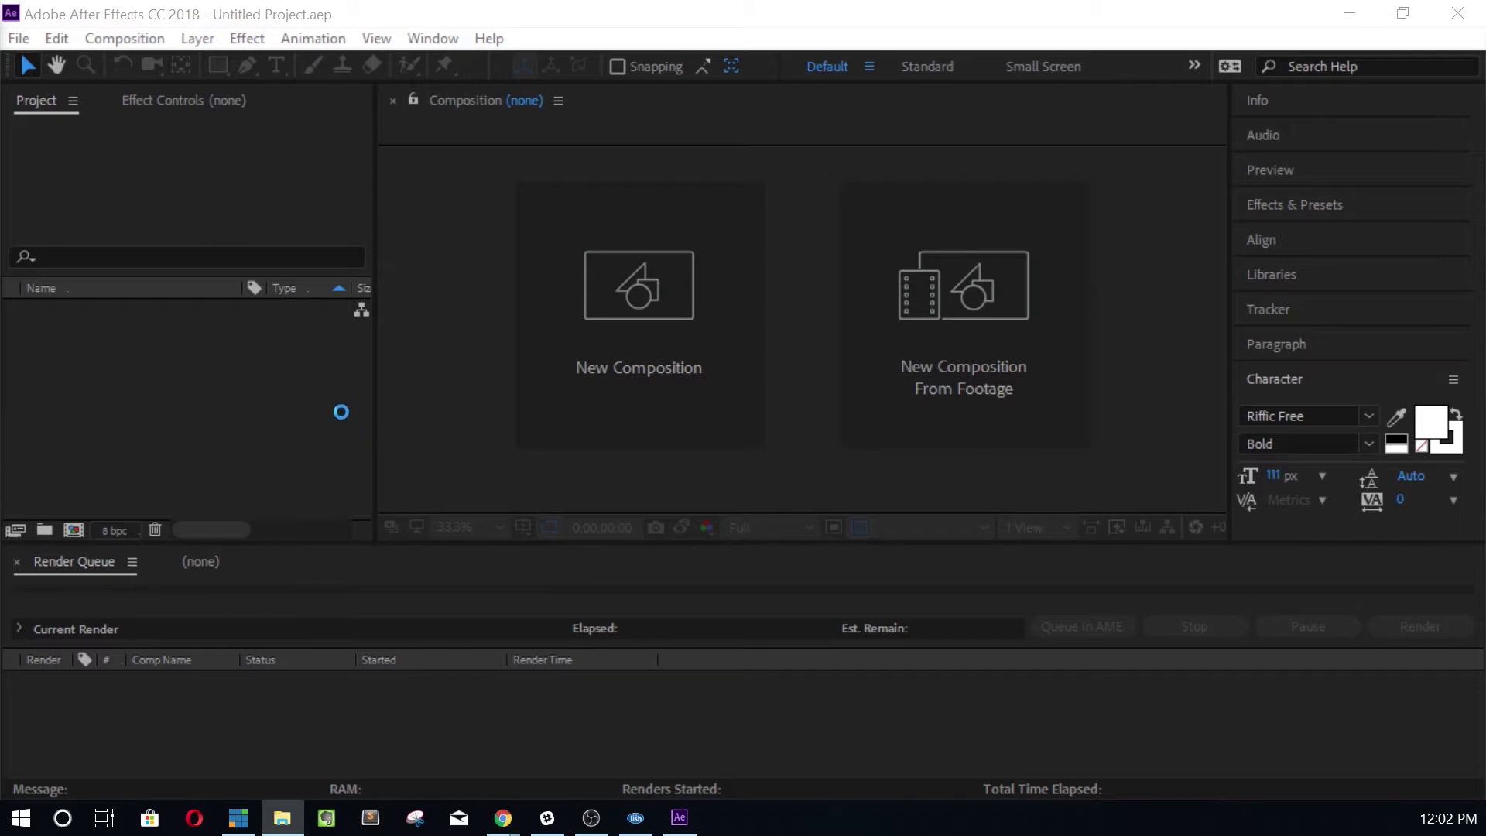
{"action": "left_click_drag", "start_coordinate": [217, 379], "coordinate": [215, 407]}
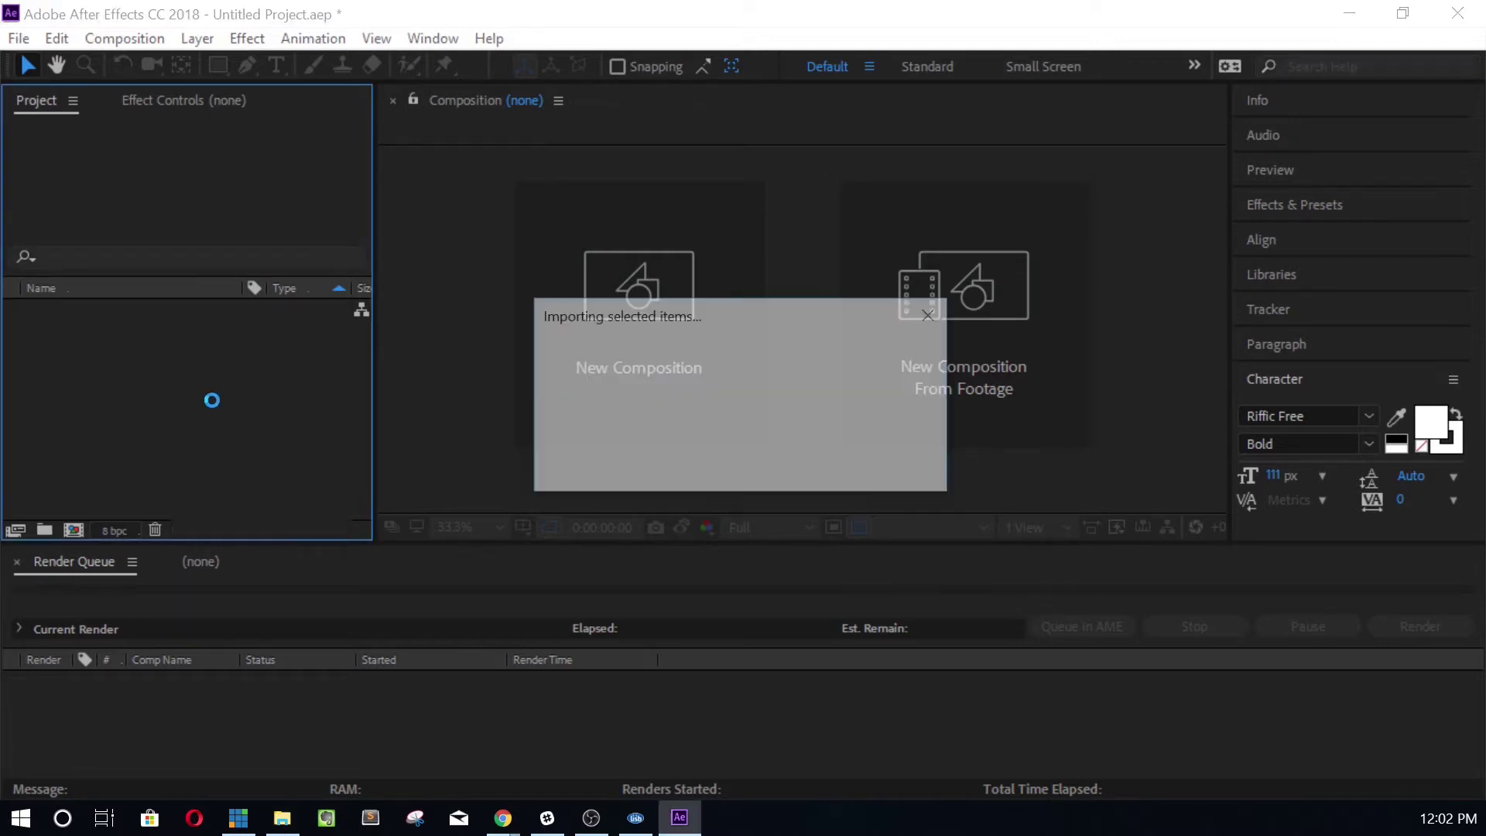
{"action": "left_click", "coordinate": [587, 302]}
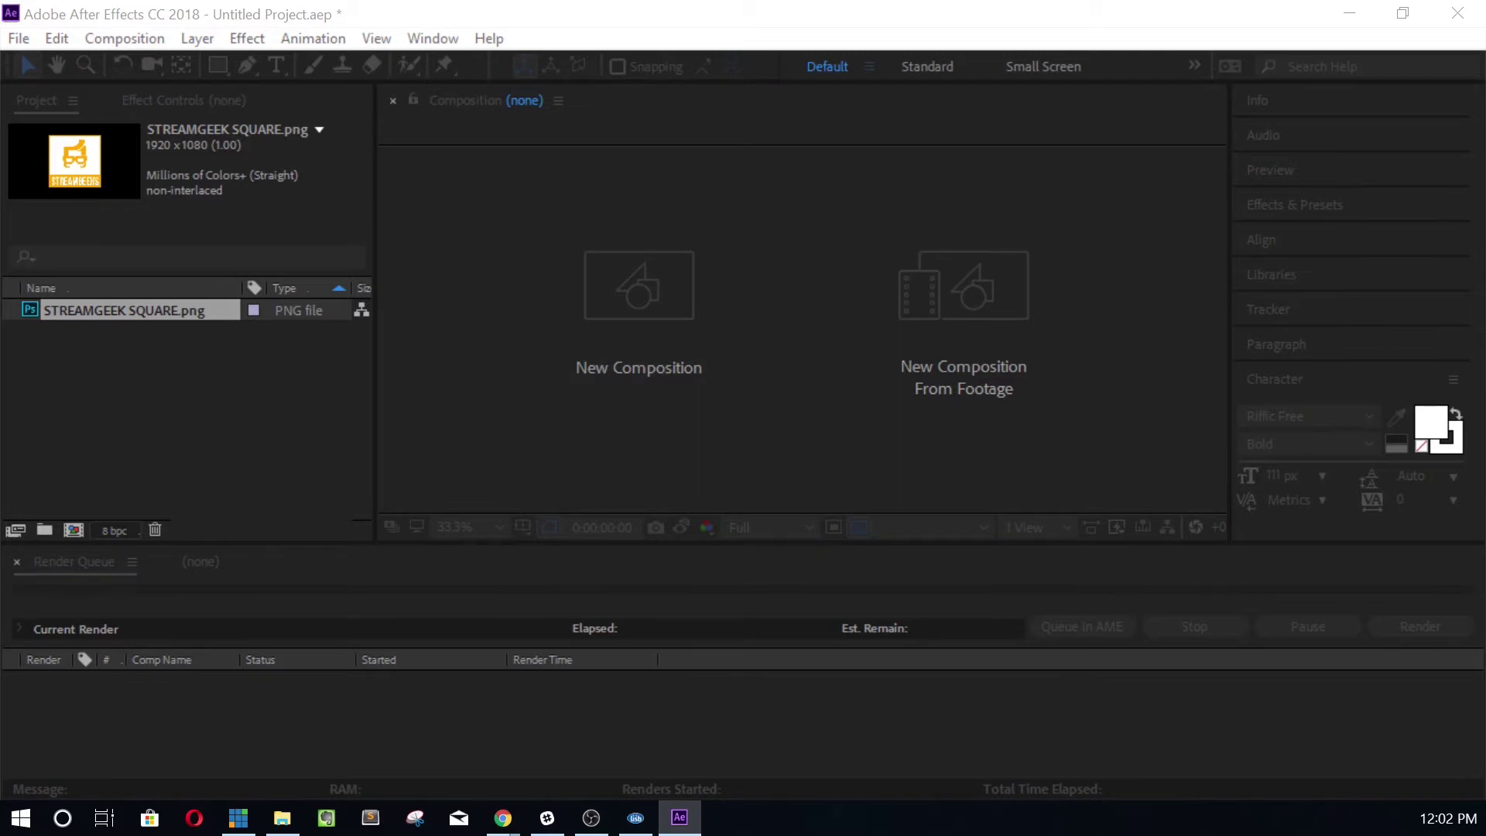
{"action": "left_click_drag", "start_coordinate": [160, 66], "coordinate": [755, 152]}
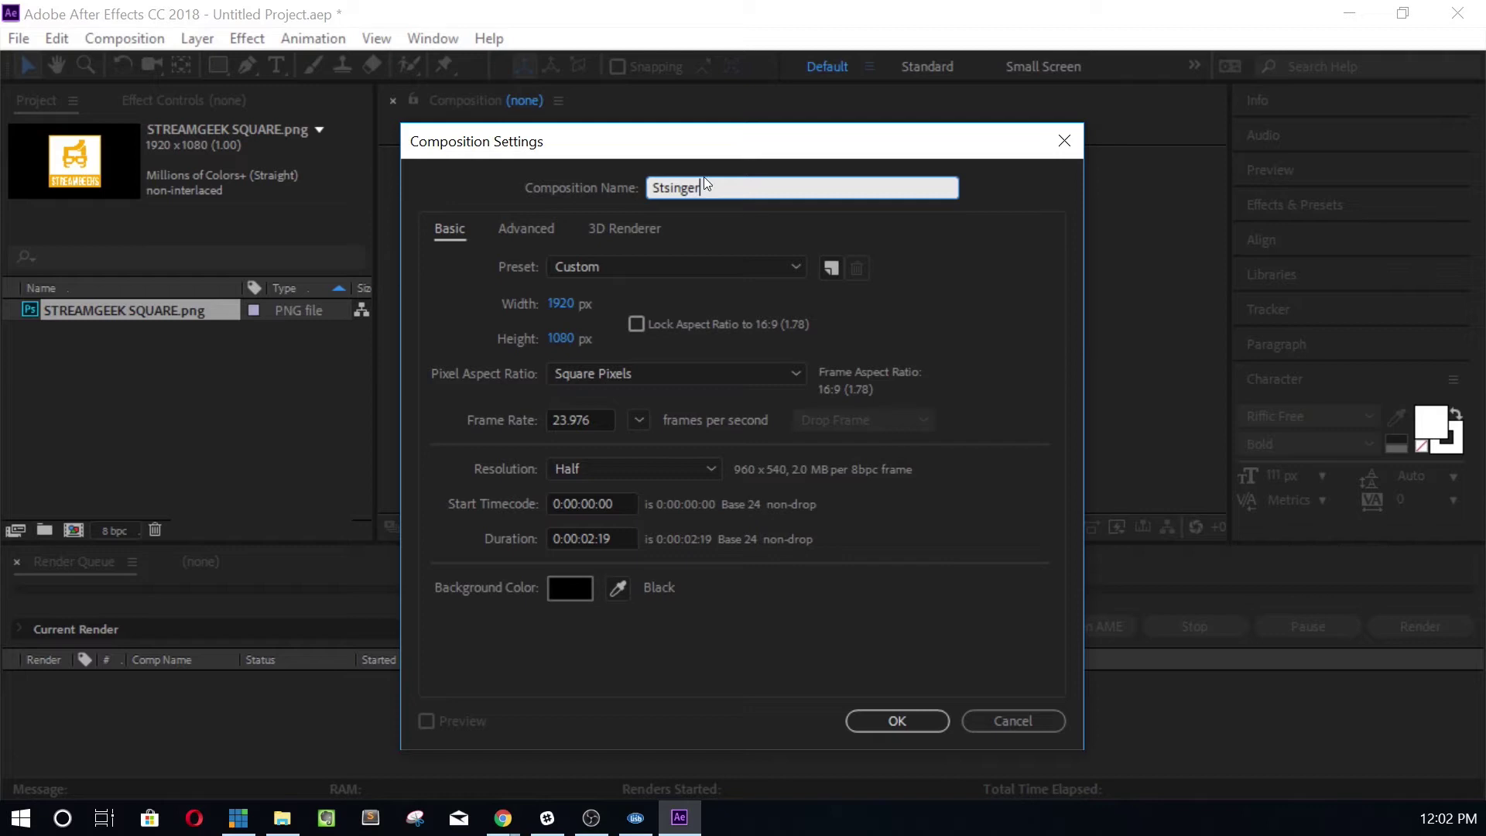
Step: Create the Stinger composition and drop STREAMGEEK SQUARE.png into its viewer
{"action": "left_click", "coordinate": [592, 539]}
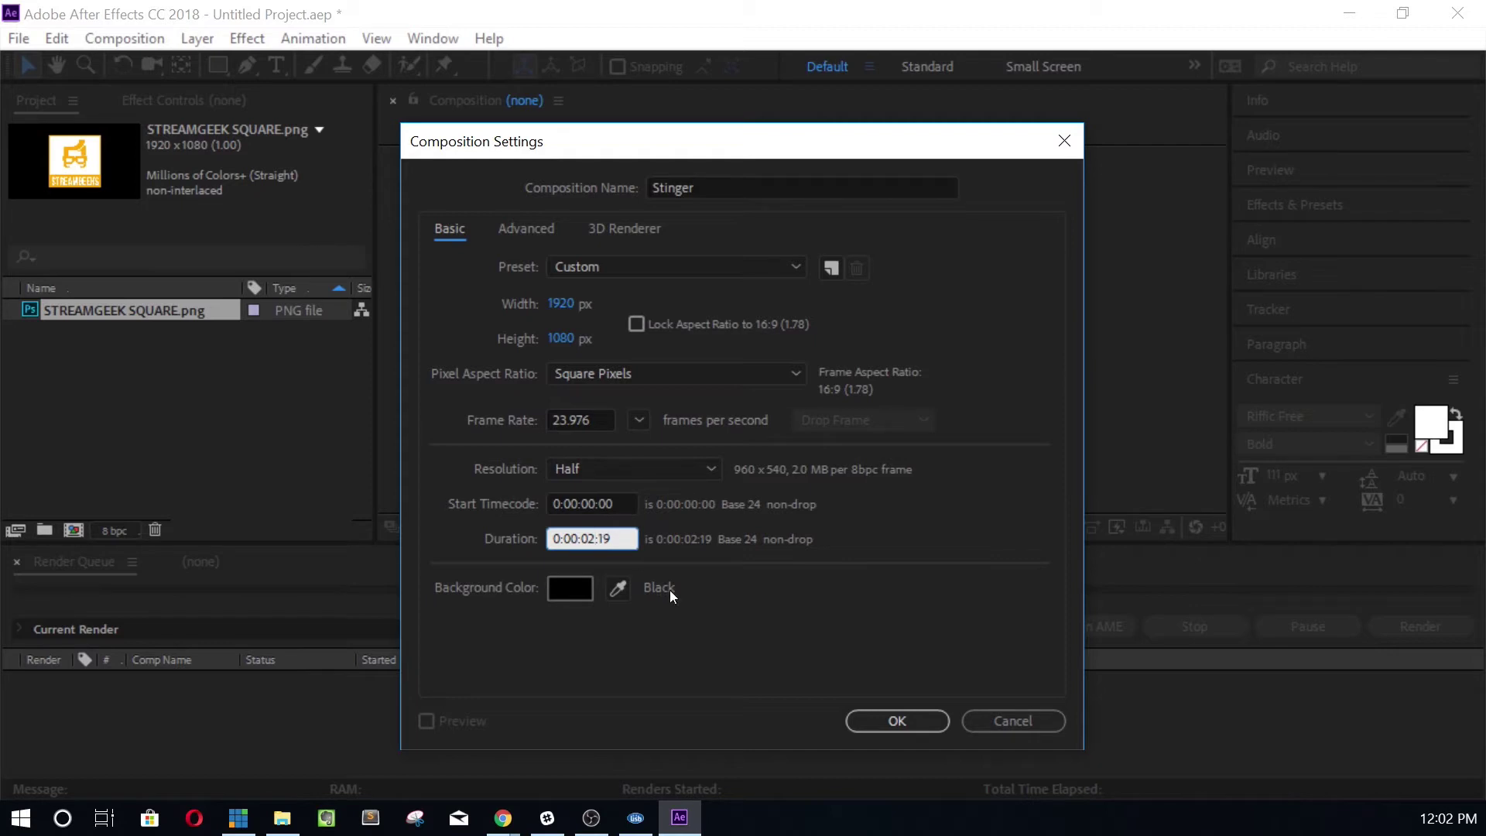
{"action": "left_click", "coordinate": [898, 726]}
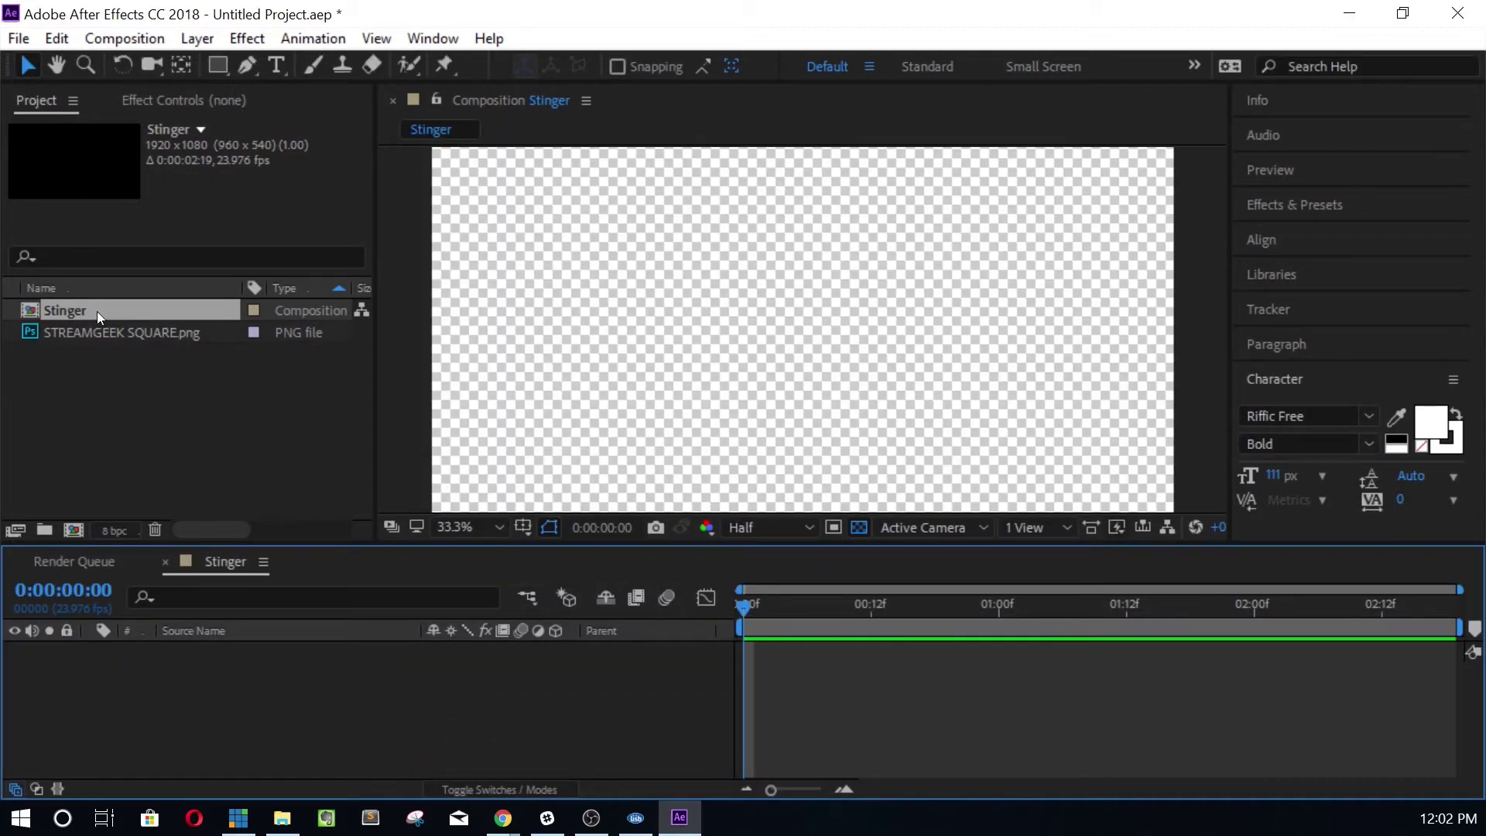
{"action": "left_click", "coordinate": [74, 331]}
{"action": "left_click_drag", "start_coordinate": [74, 331], "coordinate": [810, 355]}
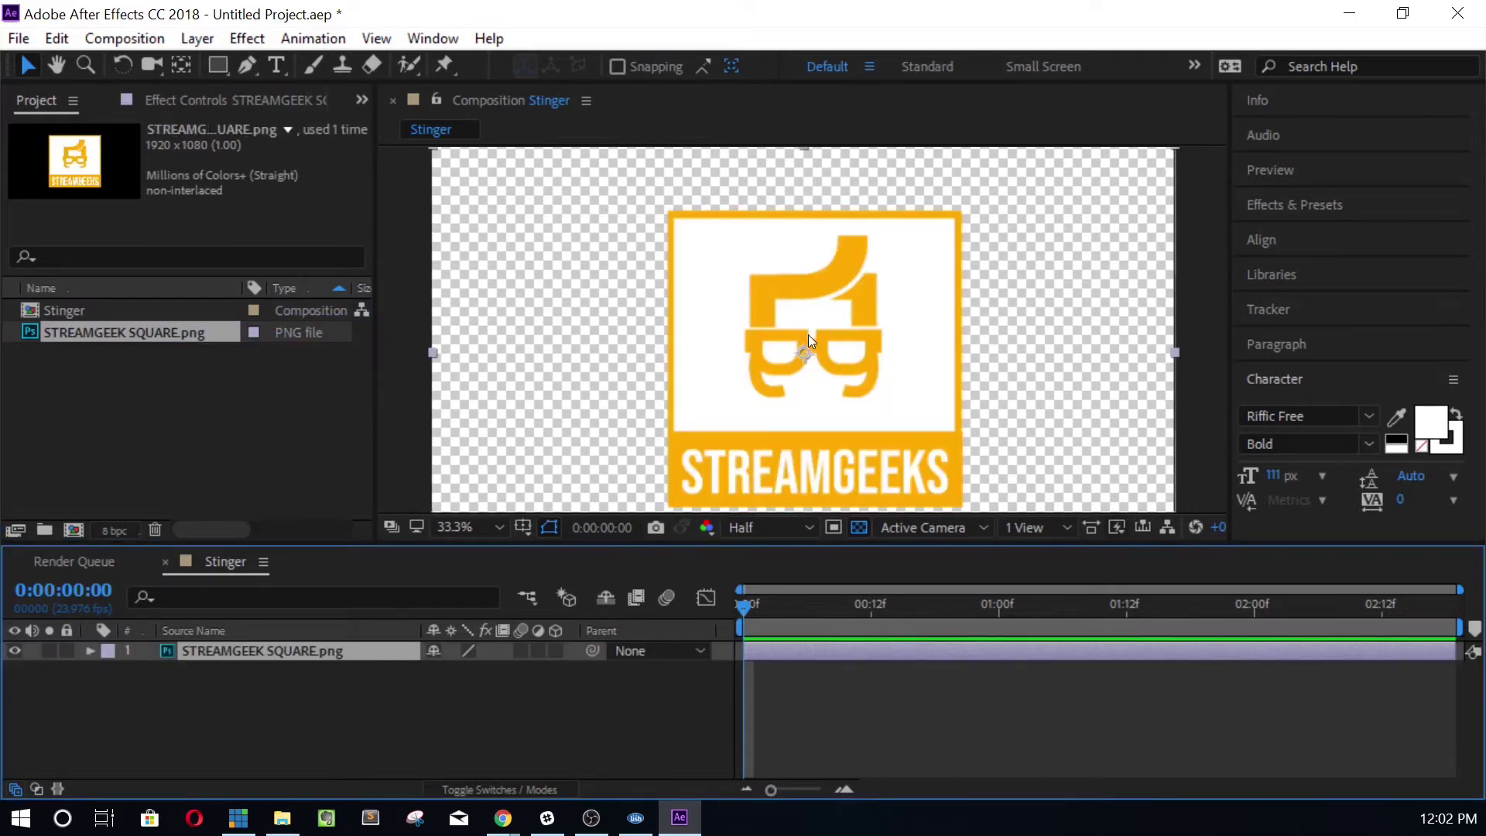
Step: Zoom the viewer to 12.5% and nudge the logo slightly upward
{"action": "left_click", "coordinate": [500, 527]}
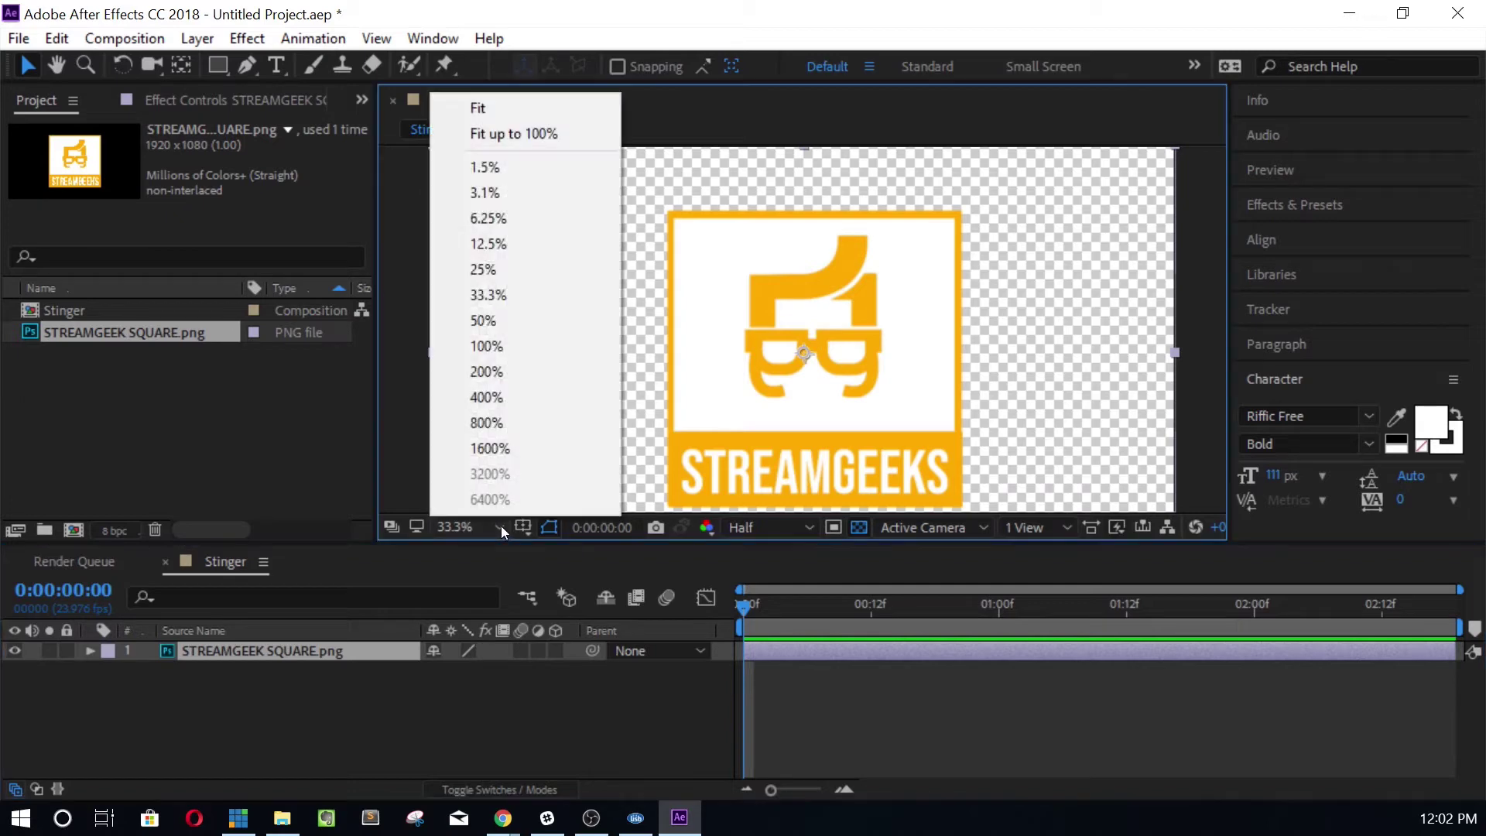
{"action": "left_click", "coordinate": [535, 243]}
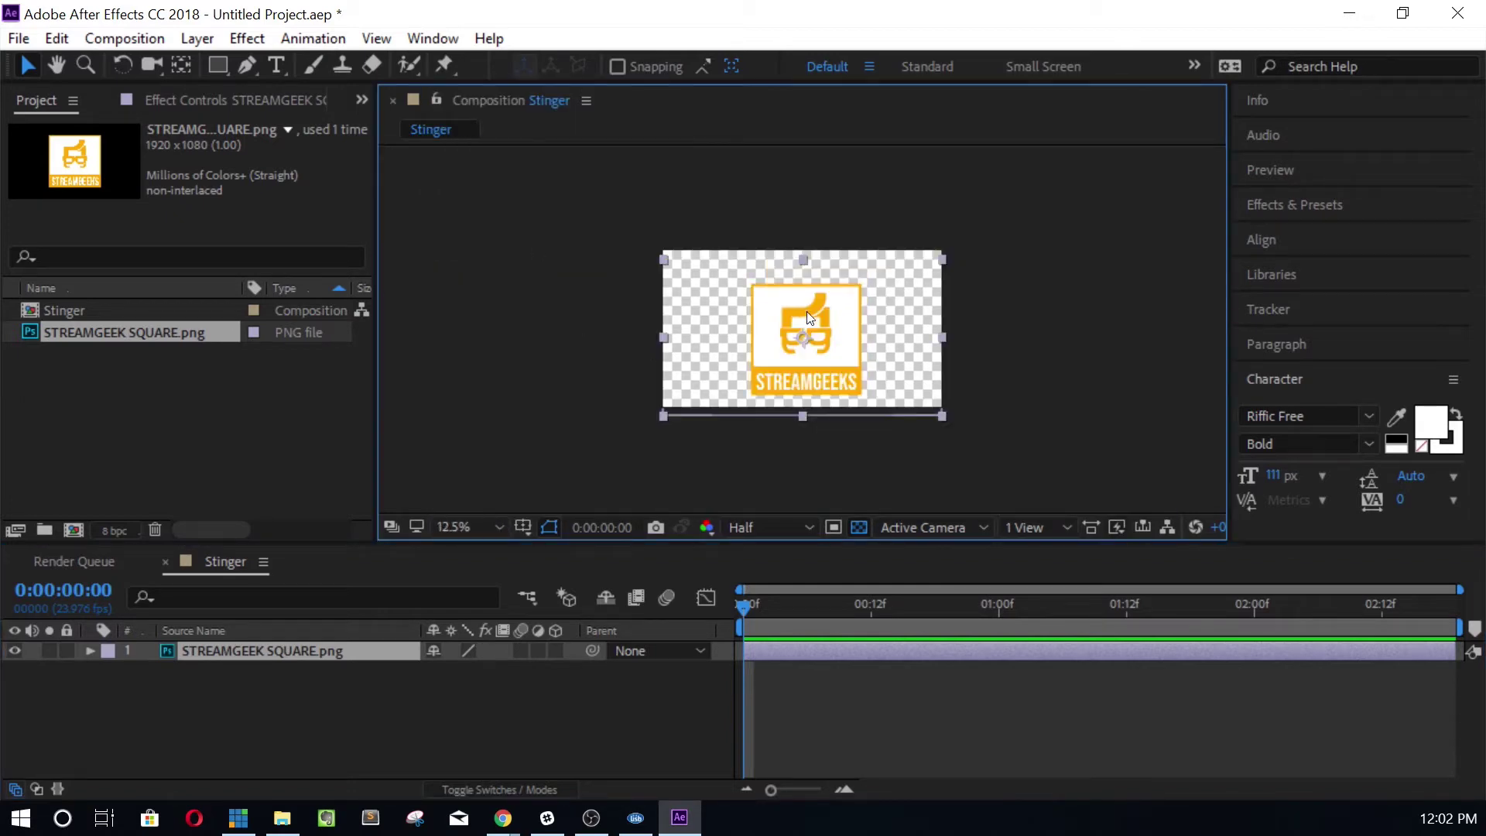
{"action": "left_click_drag", "start_coordinate": [809, 318], "coordinate": [806, 301]}
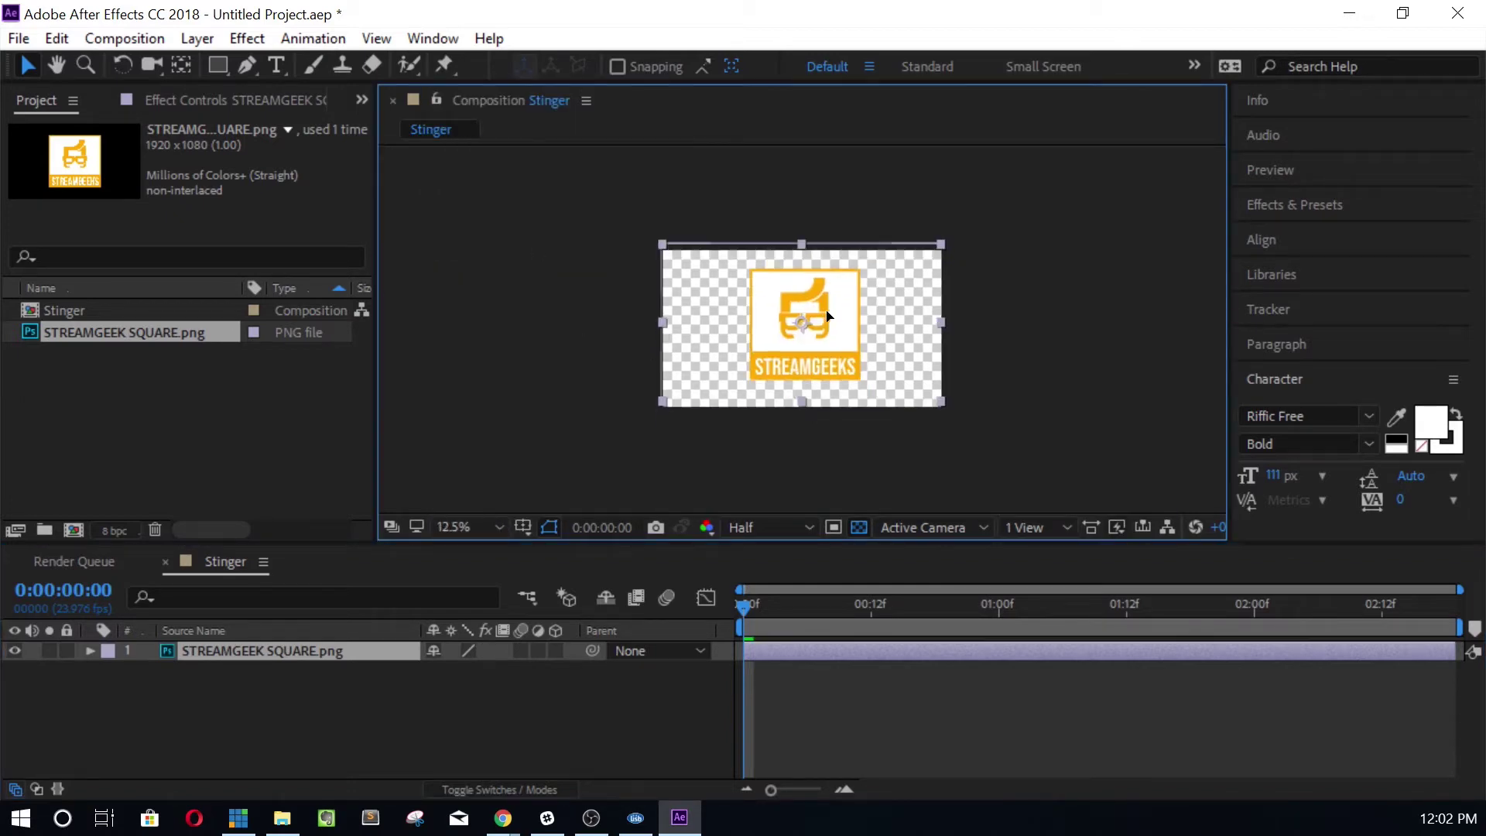
{"action": "left_click", "coordinate": [937, 240]}
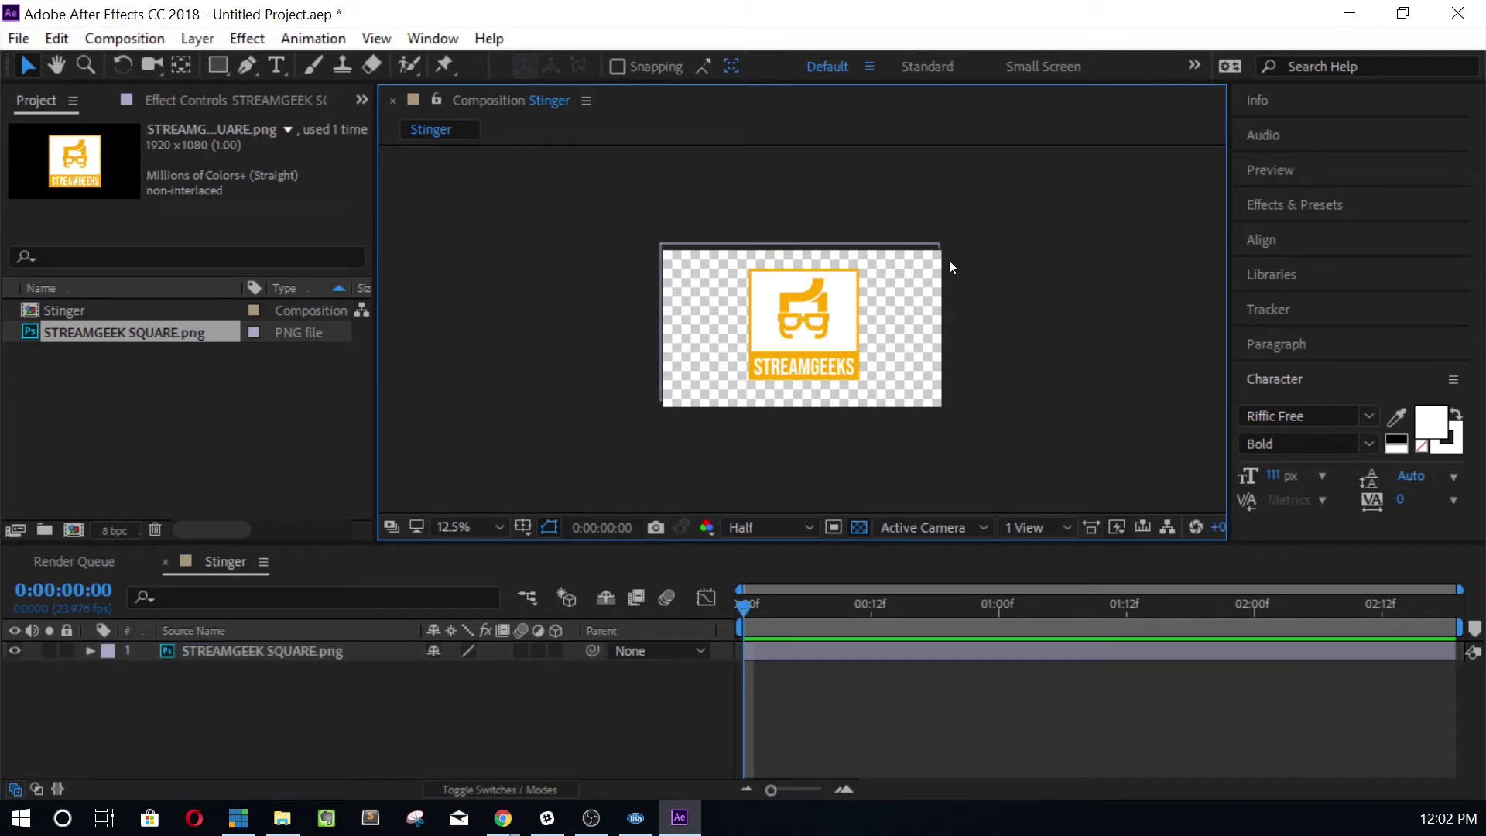
{"action": "left_click", "coordinate": [819, 308]}
Step: Enlarge the logo to fill the frame and set a starting Scale keyframe at 0:00
{"action": "left_click_drag", "start_coordinate": [937, 244], "coordinate": [1471, 39]}
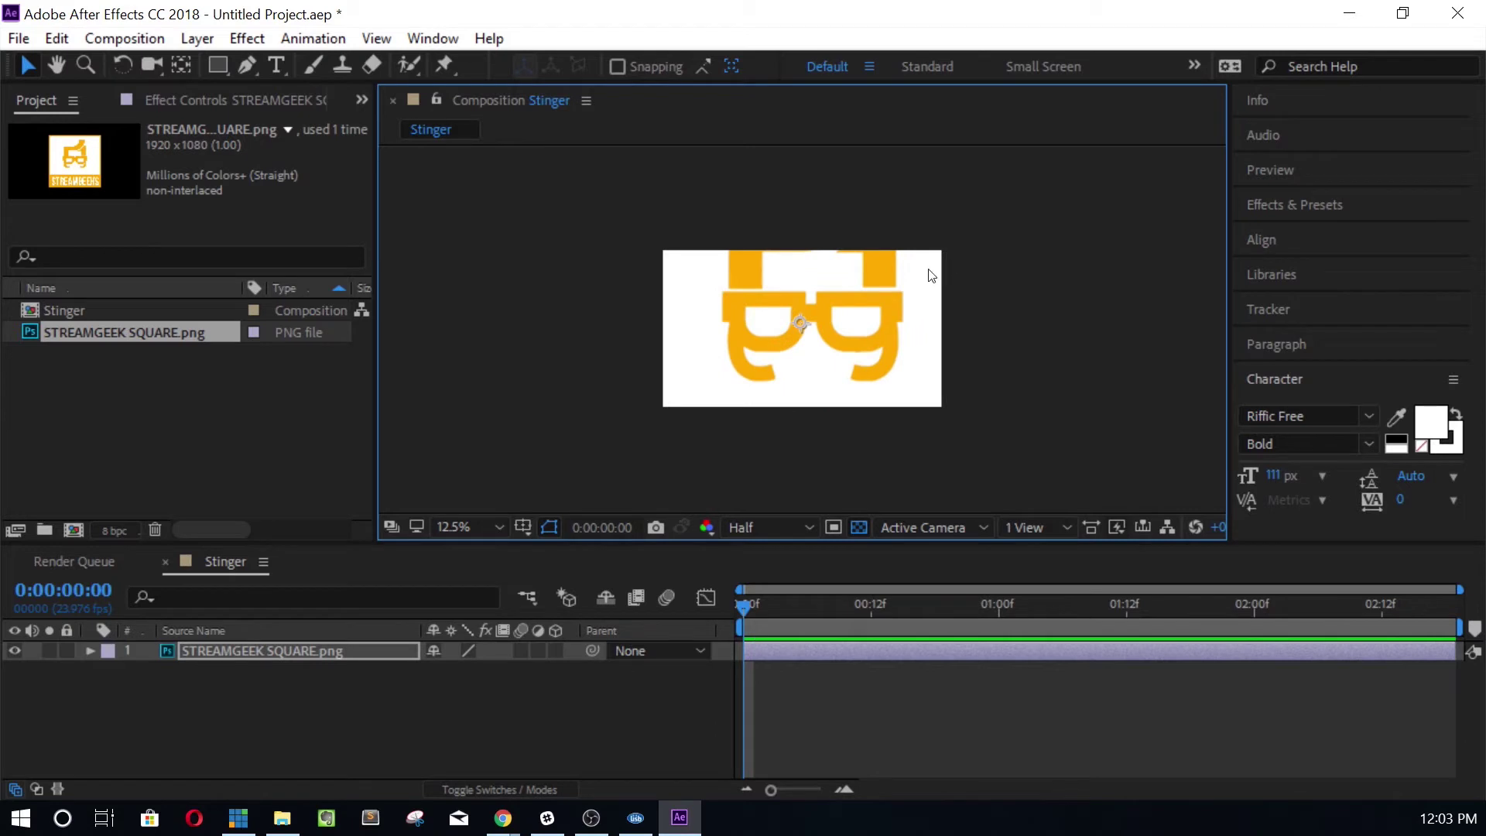
{"action": "left_click_drag", "start_coordinate": [926, 279], "coordinate": [916, 299]}
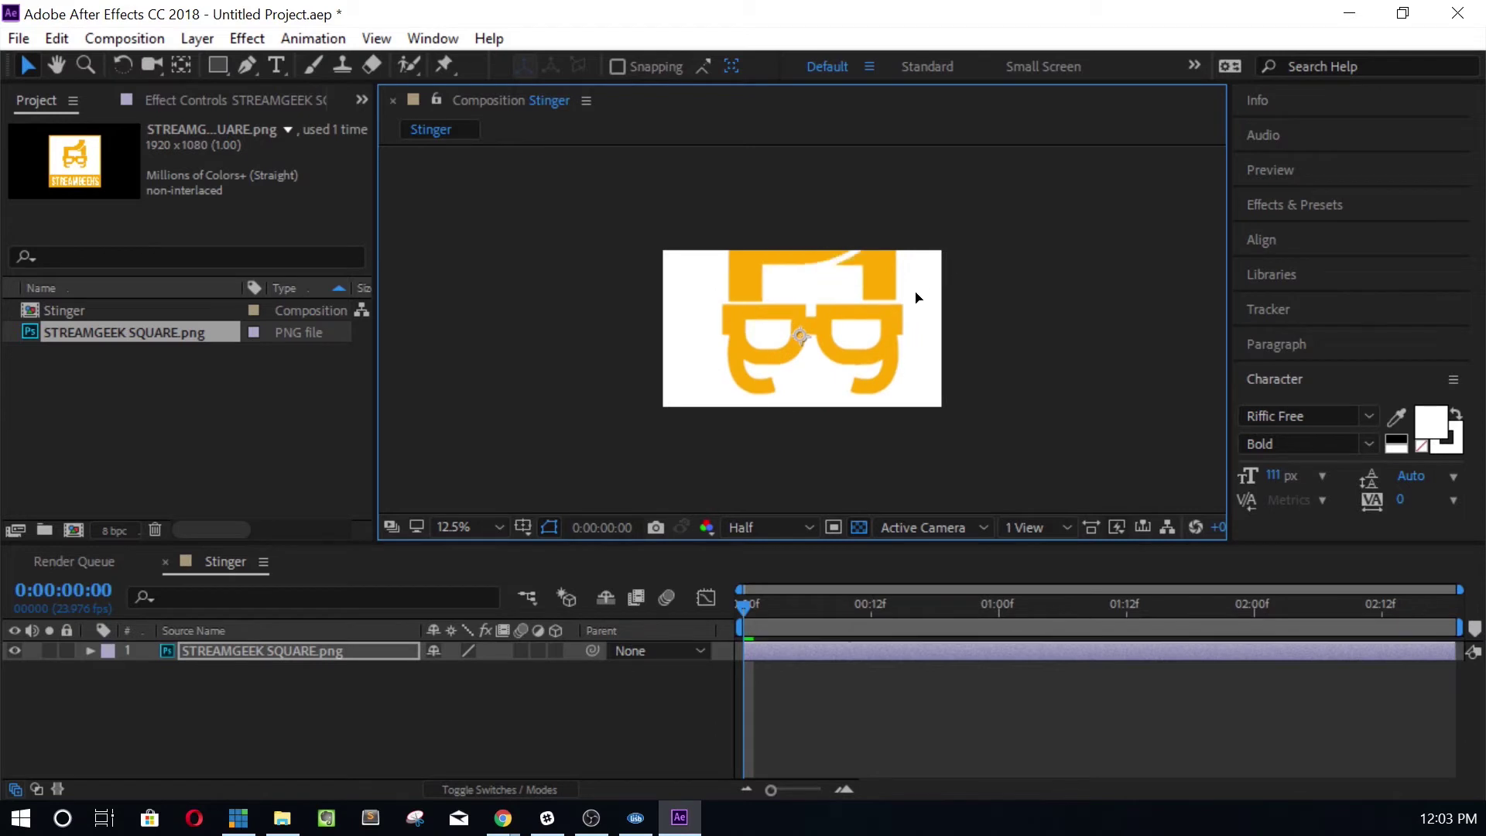
{"action": "left_click", "coordinate": [345, 652]}
{"action": "key", "text": "s"}
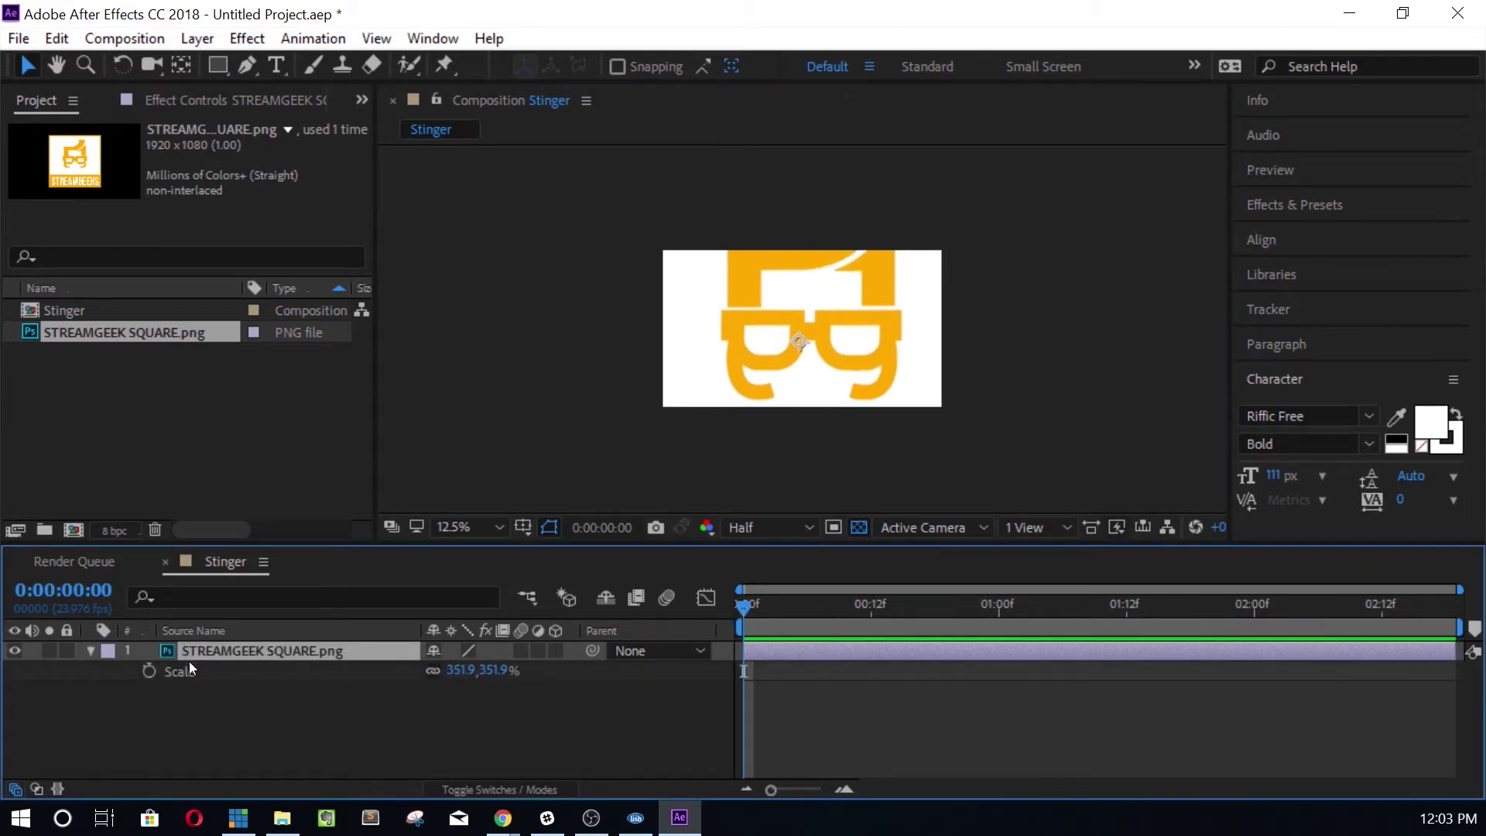
{"action": "left_click", "coordinate": [148, 671]}
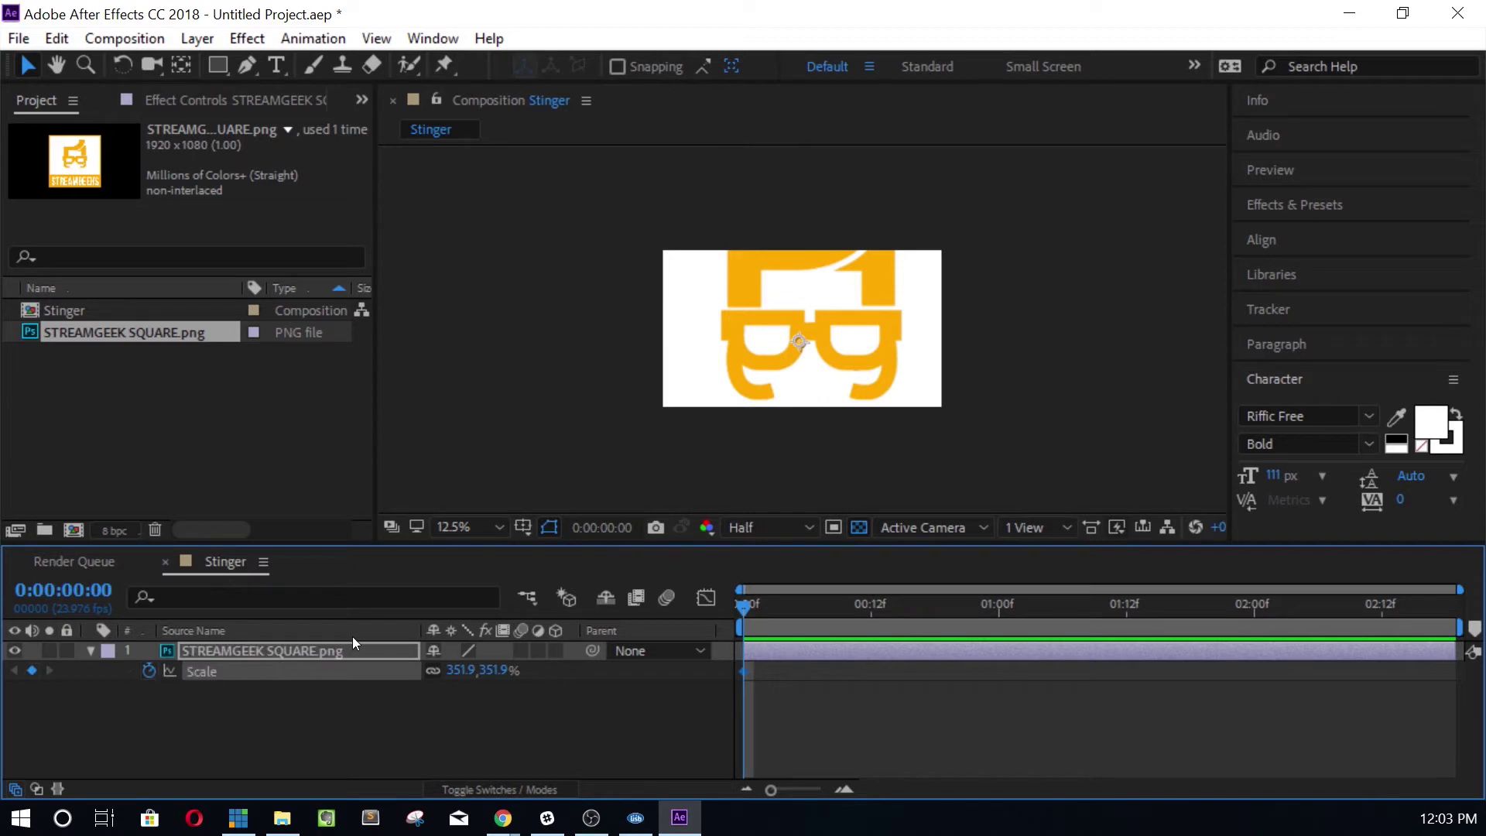
Step: At frame 11, shrink the logo to about 53% scale and preview the animation
{"action": "left_click_drag", "start_coordinate": [745, 606], "coordinate": [1144, 592]}
{"action": "left_click_drag", "start_coordinate": [833, 601], "coordinate": [857, 600]}
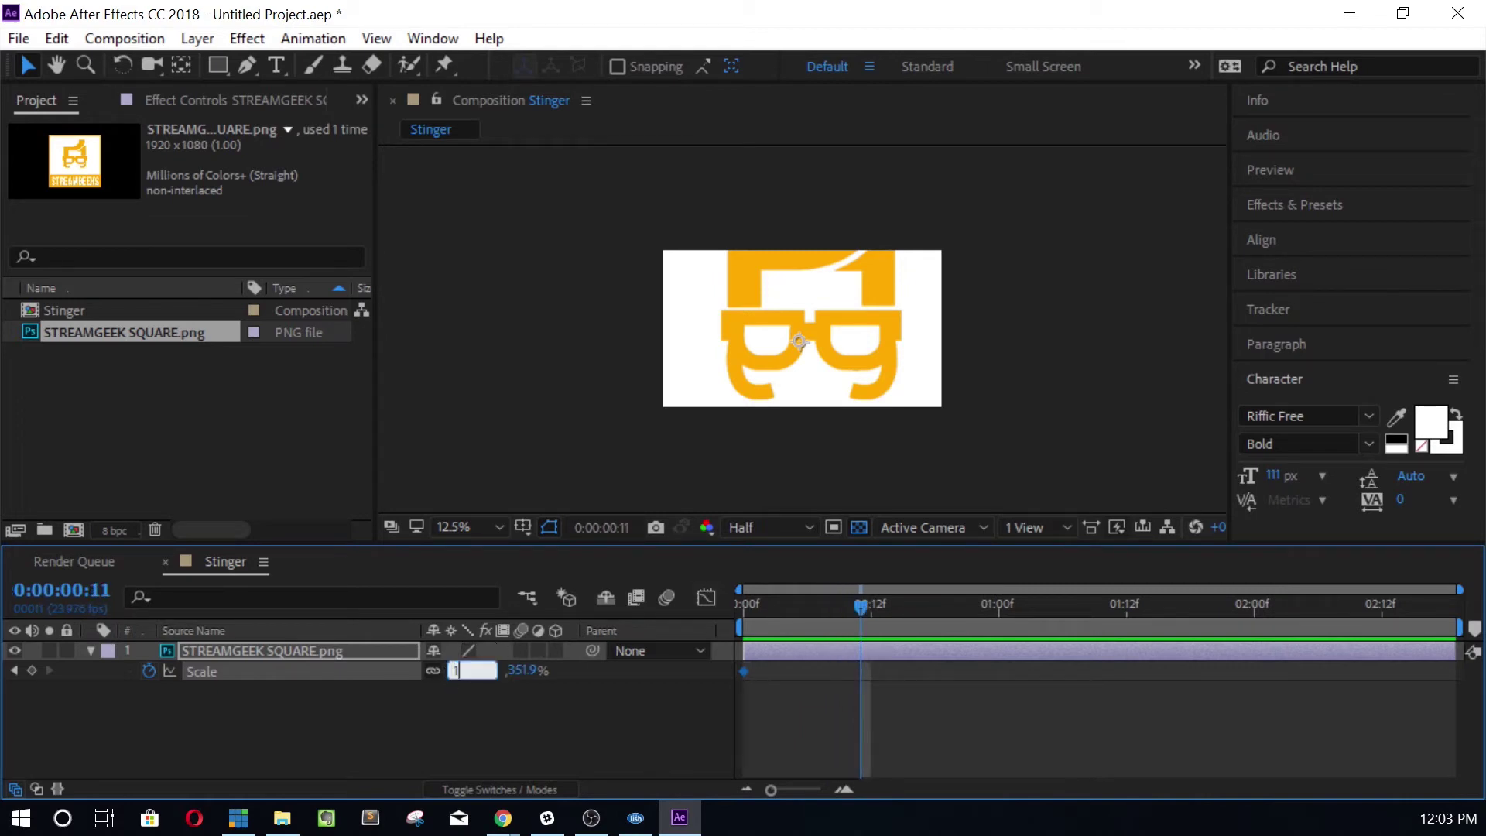
{"action": "key", "text": "Return"}
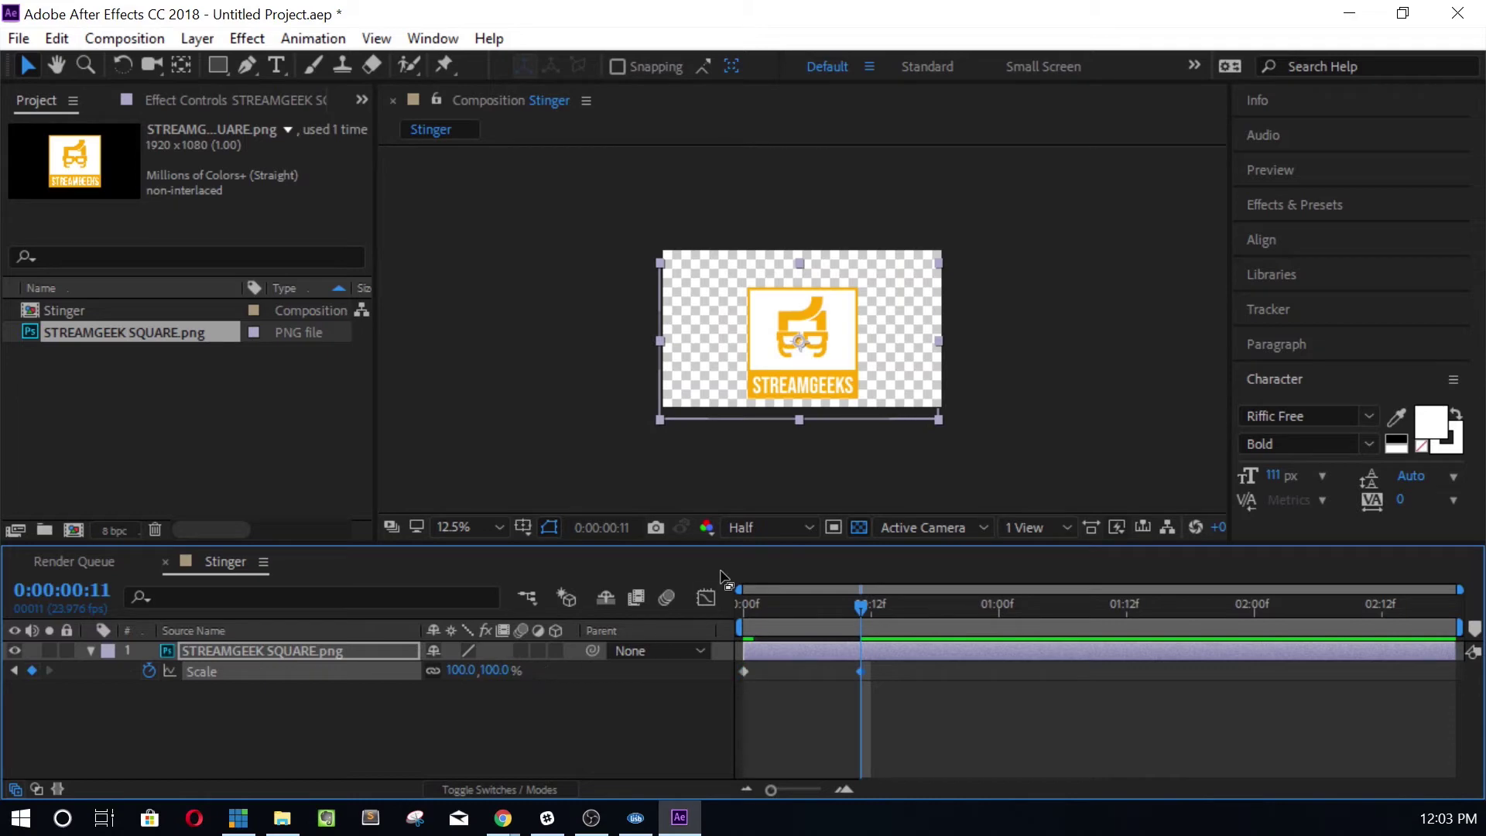
{"action": "left_click_drag", "start_coordinate": [463, 671], "coordinate": [414, 669]}
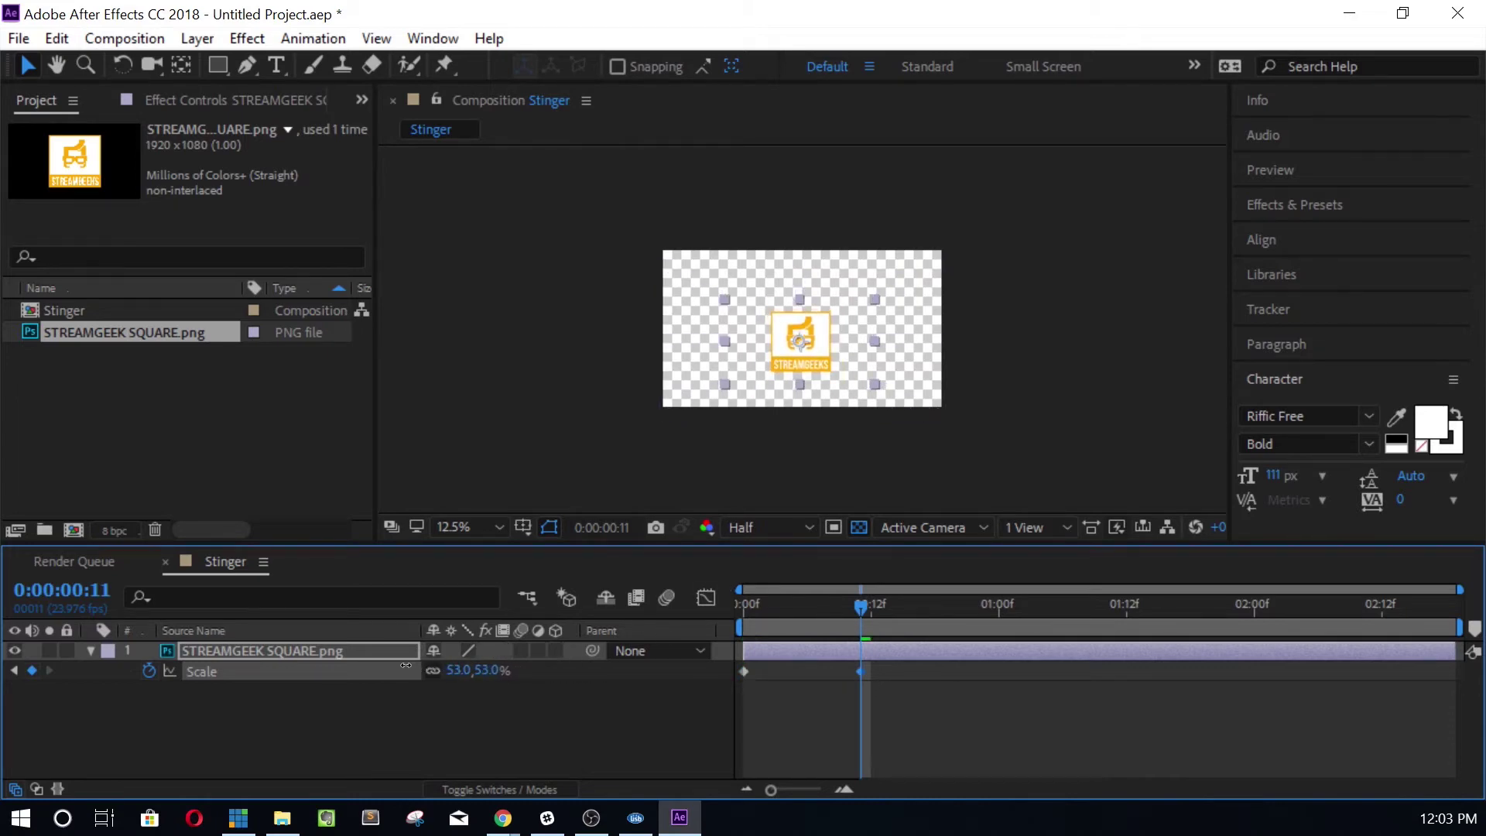
{"action": "left_click_drag", "start_coordinate": [842, 324], "coordinate": [842, 308]}
{"action": "left_click_drag", "start_coordinate": [860, 604], "coordinate": [952, 624]}
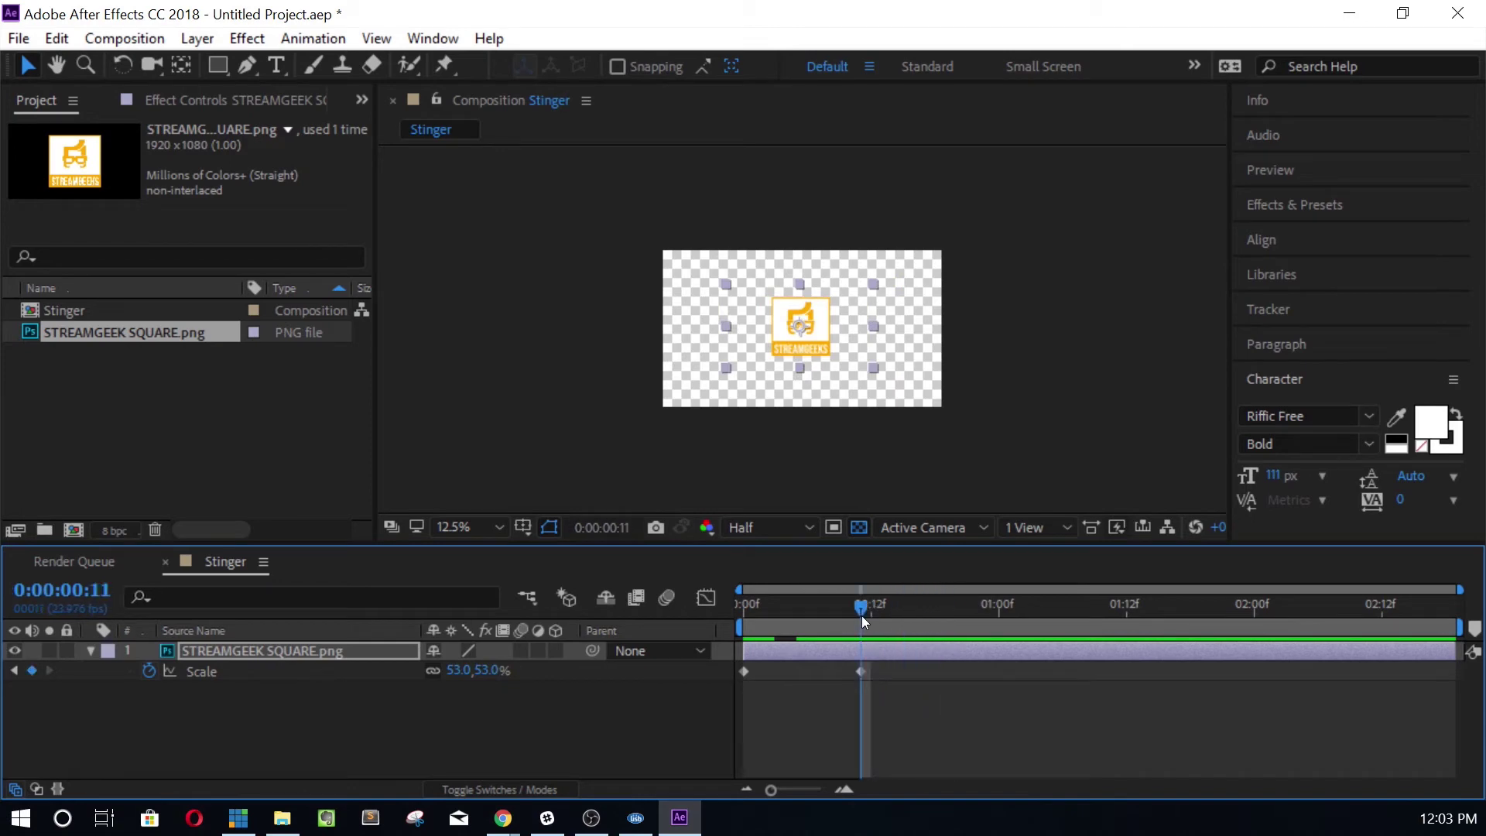
Step: Keyframe Rotation from 0 at frame 0 to one full turn at frame 11, then preview
{"action": "key", "text": "r"}
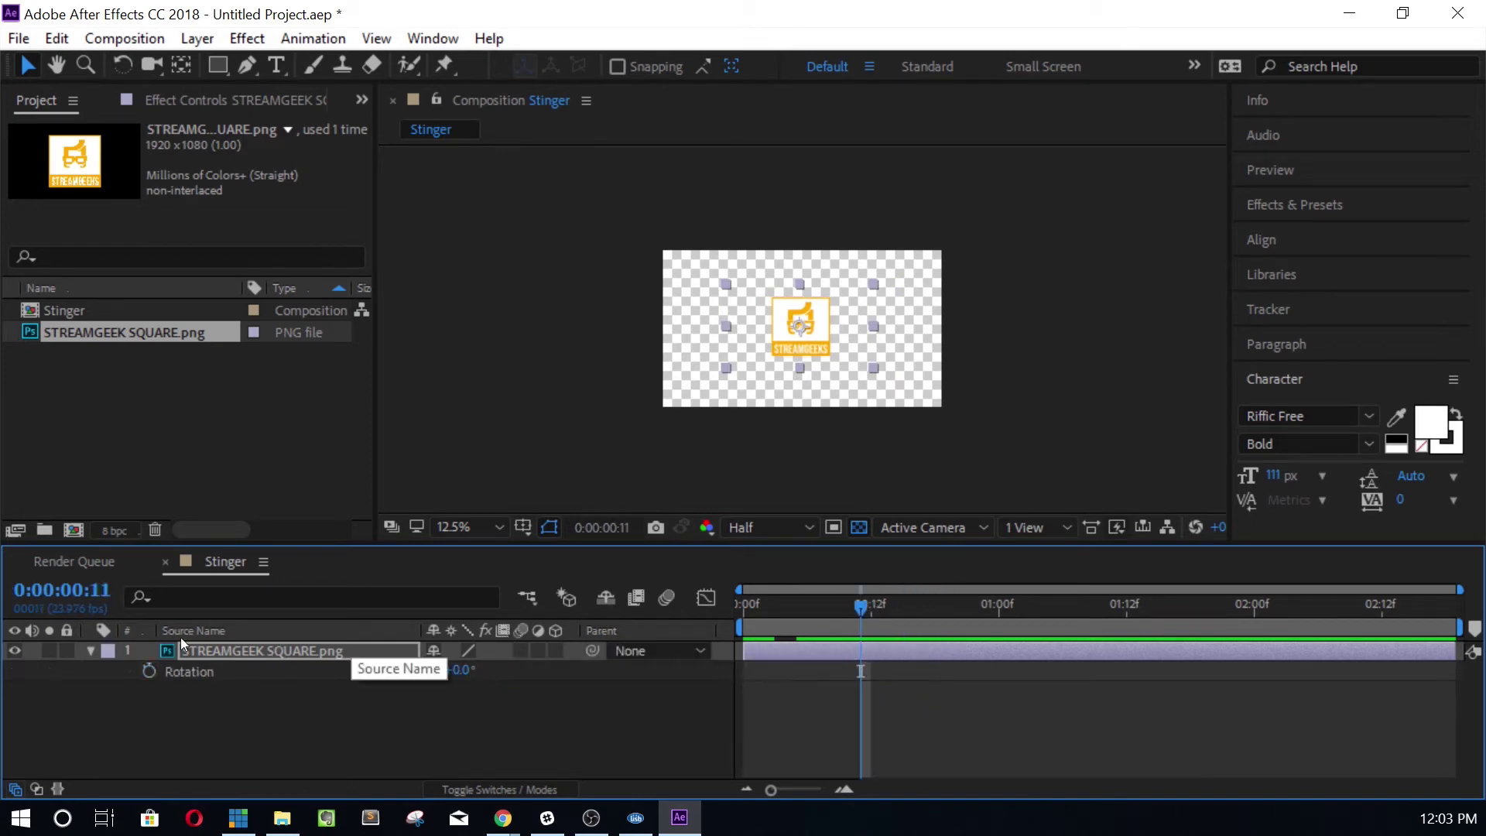
{"action": "left_click", "coordinate": [149, 672]}
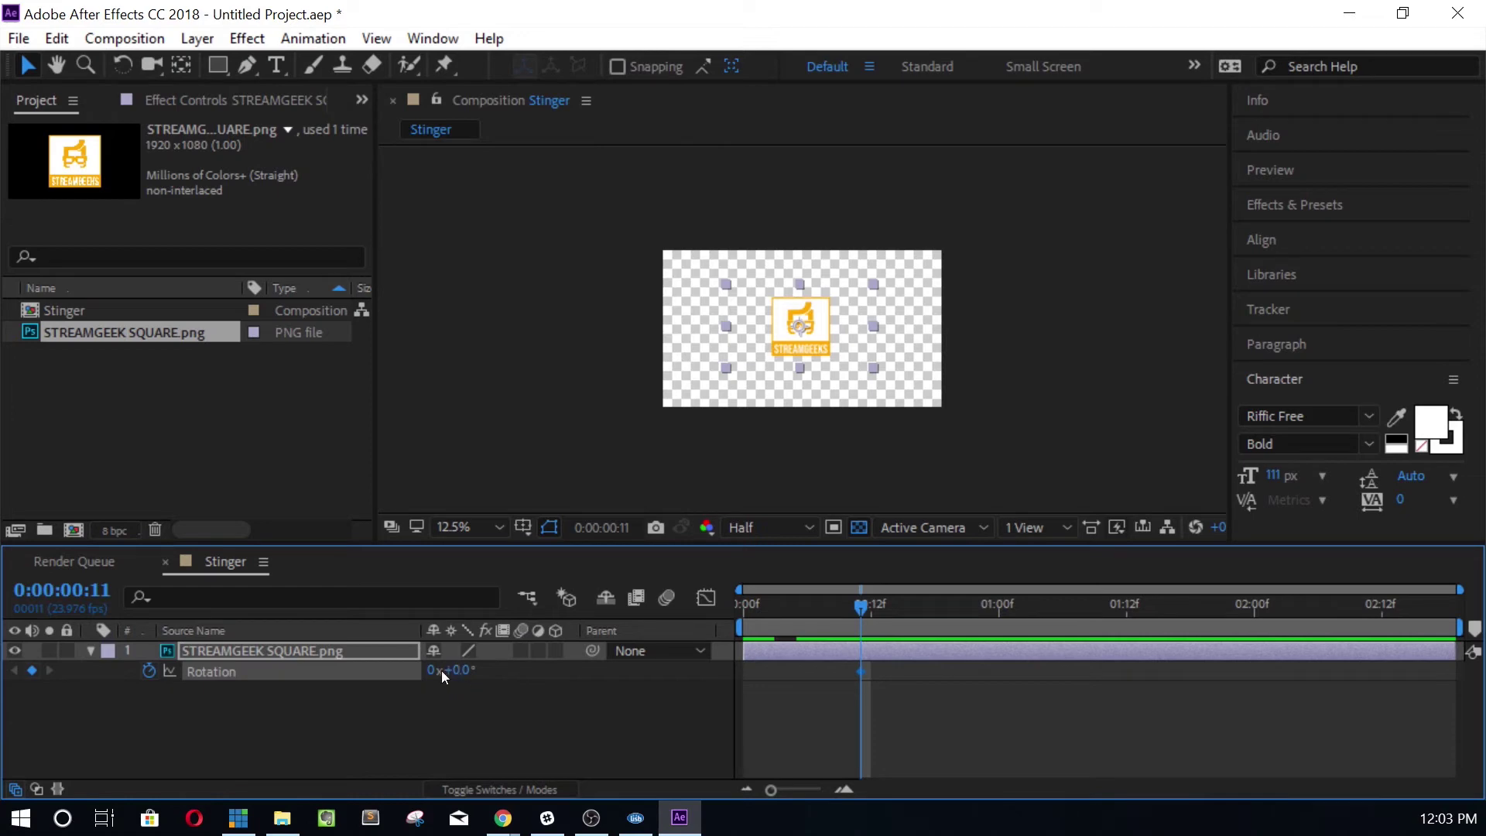
{"action": "key", "text": "Return"}
{"action": "key", "text": "Home"}
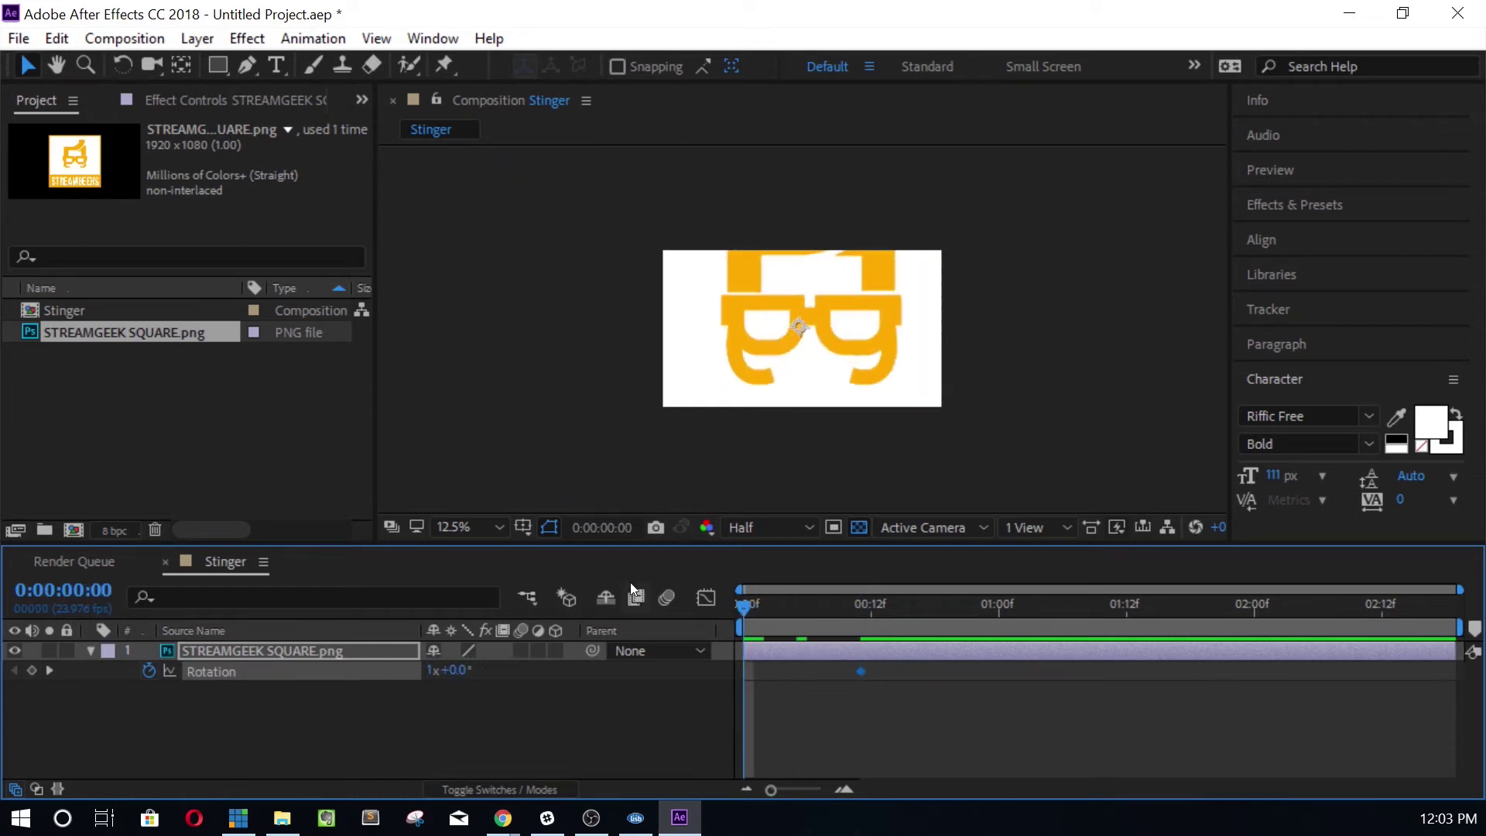
{"action": "left_click", "coordinate": [434, 669]}
{"action": "type", "text": "0"}
{"action": "key", "text": "Return"}
{"action": "key", "text": "space"}
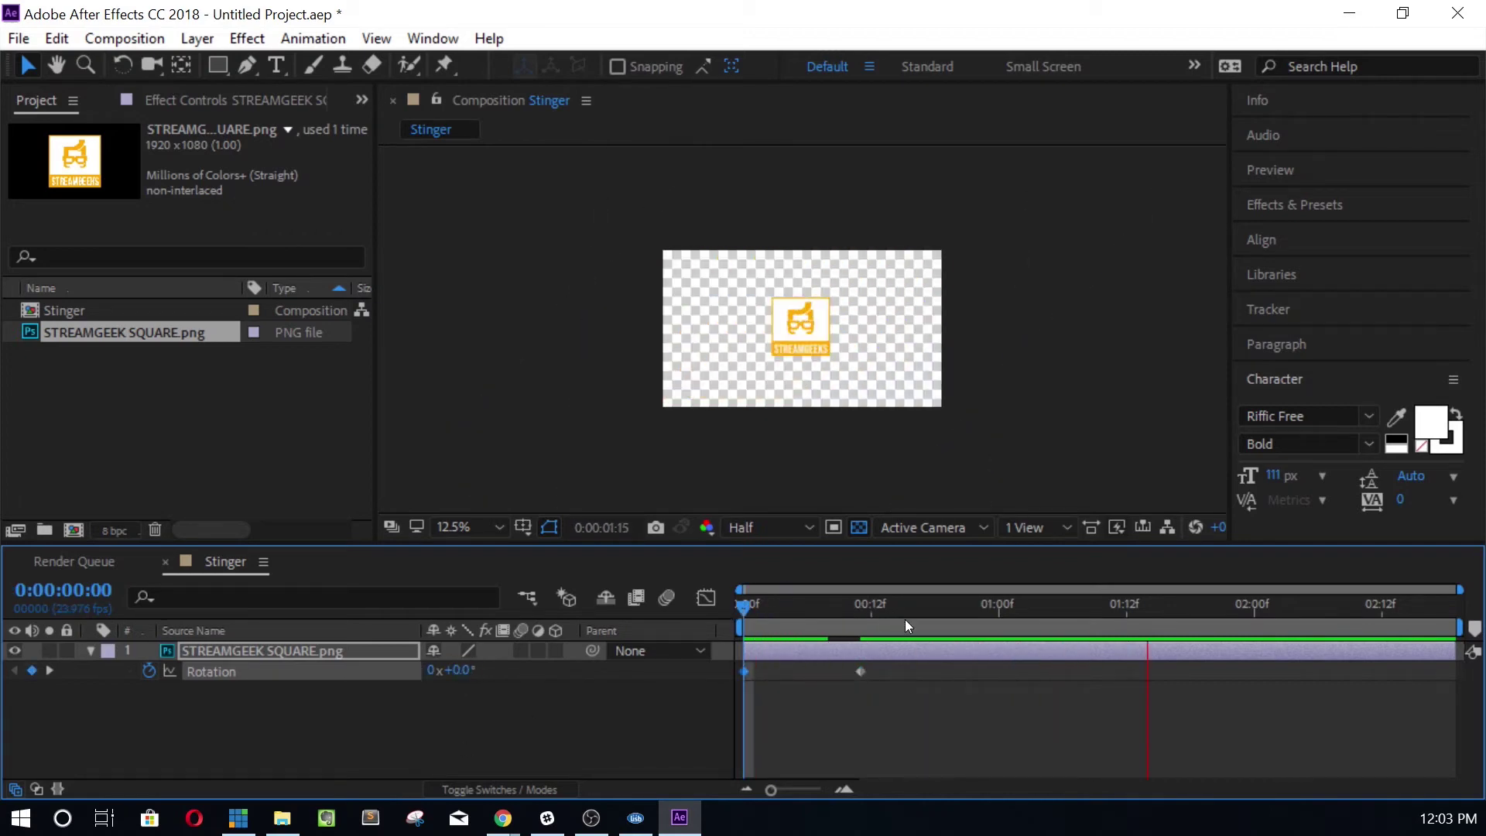
{"action": "left_click", "coordinate": [991, 620]}
Step: Copy the 53% Scale keyframe and paste it at frame 23
{"action": "key", "text": "s"}
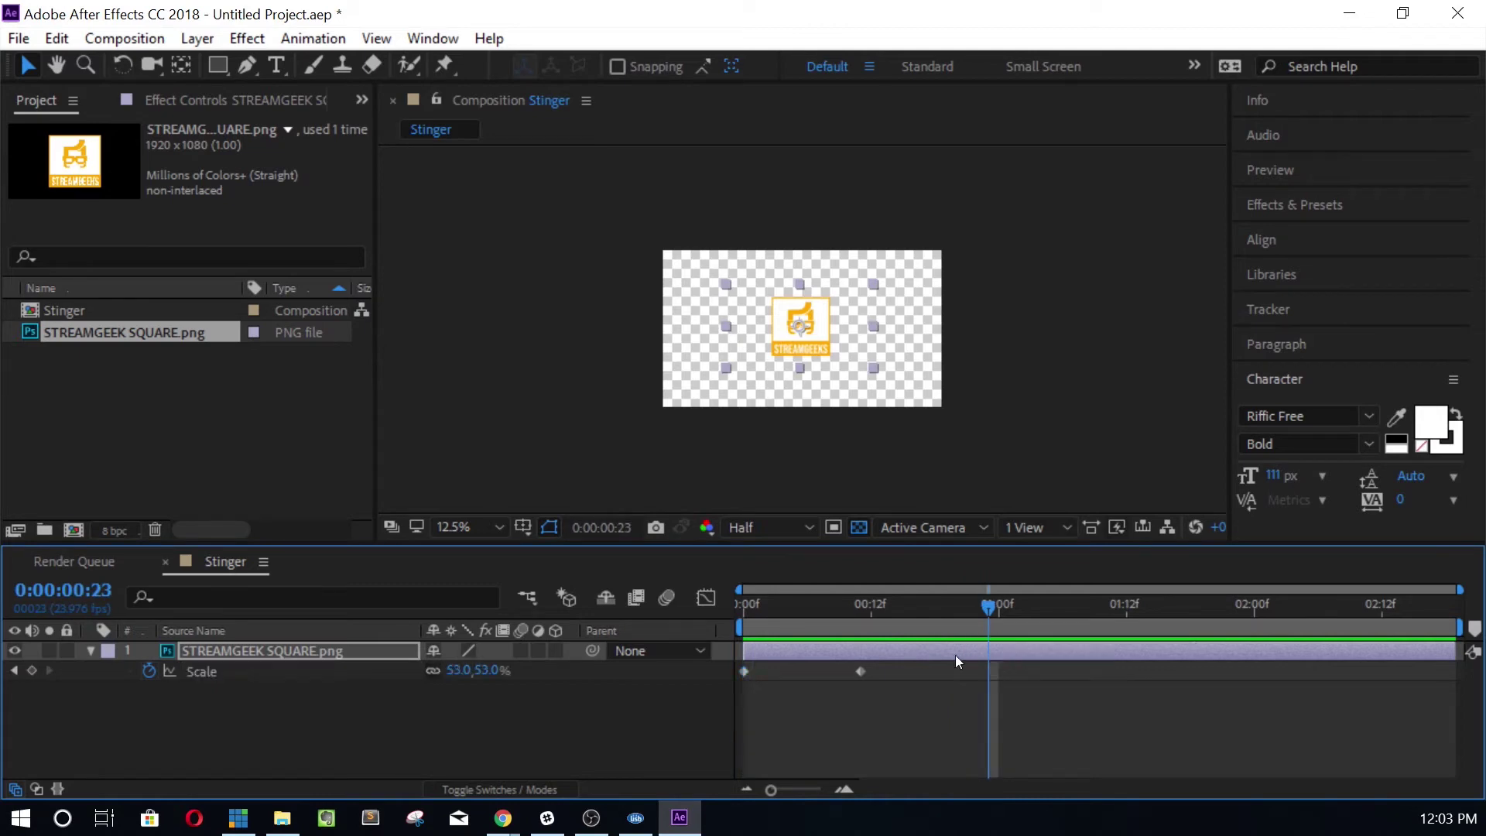
{"action": "left_click", "coordinate": [860, 671]}
{"action": "key", "text": "ctrl+c"}
{"action": "key", "text": "ctrl+v"}
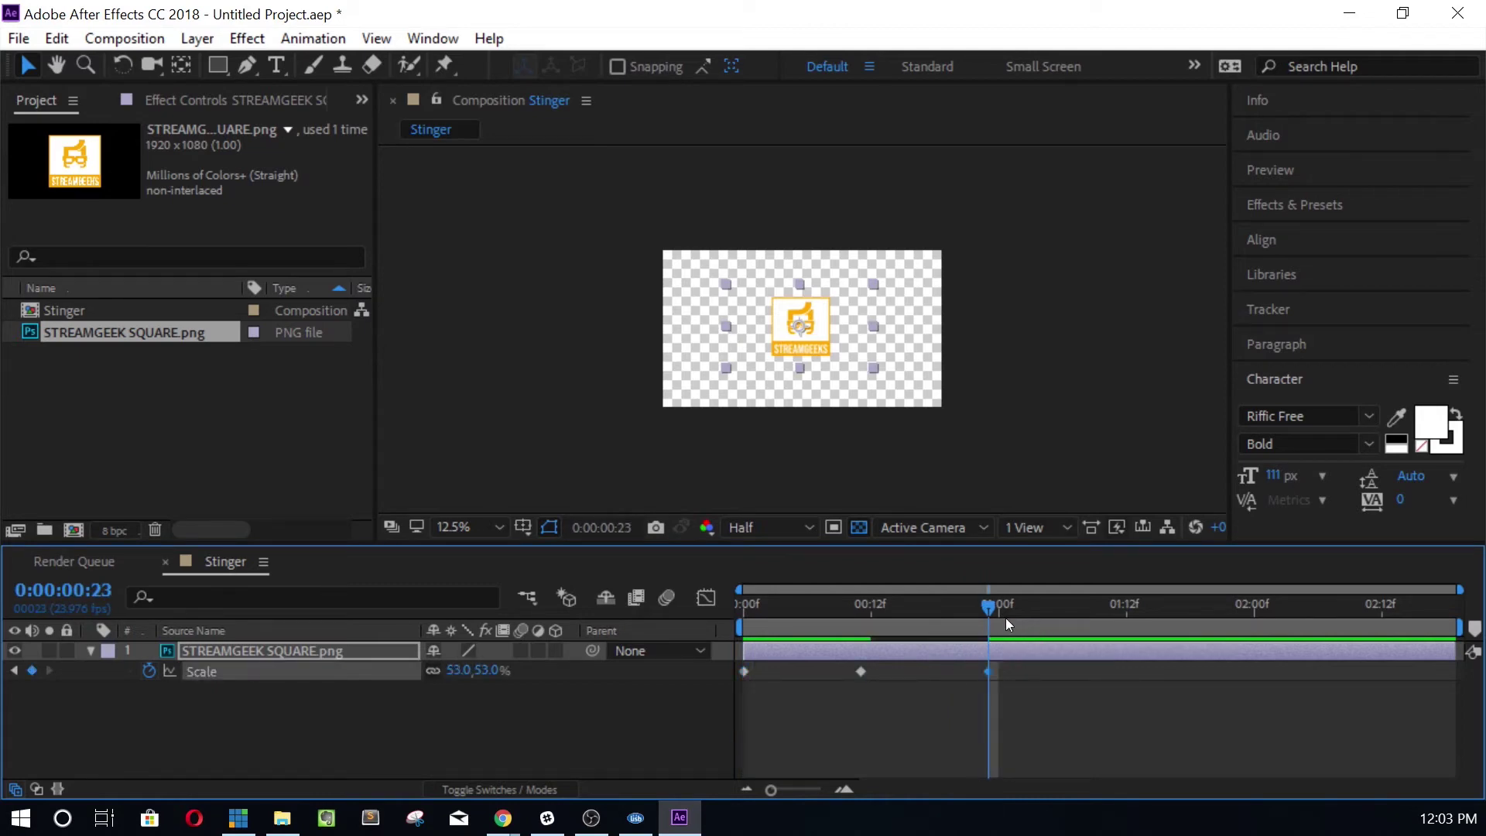
Step: At the last frame, scale the logo to about 364% to refill the frame, then preview
{"action": "left_click_drag", "start_coordinate": [1308, 636], "coordinate": [1446, 652]}
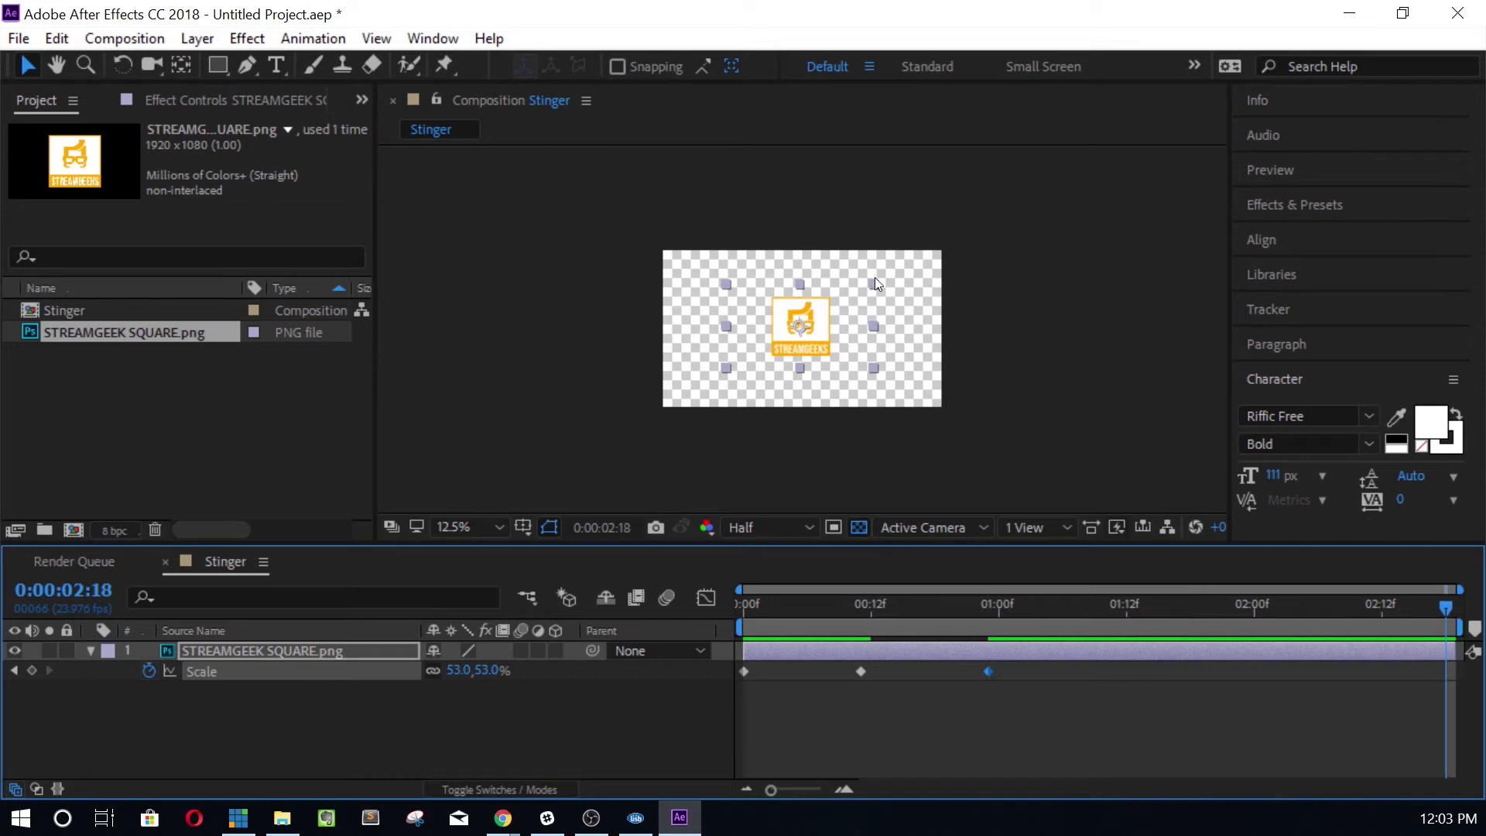
{"action": "left_click_drag", "start_coordinate": [873, 282], "coordinate": [1421, 42]}
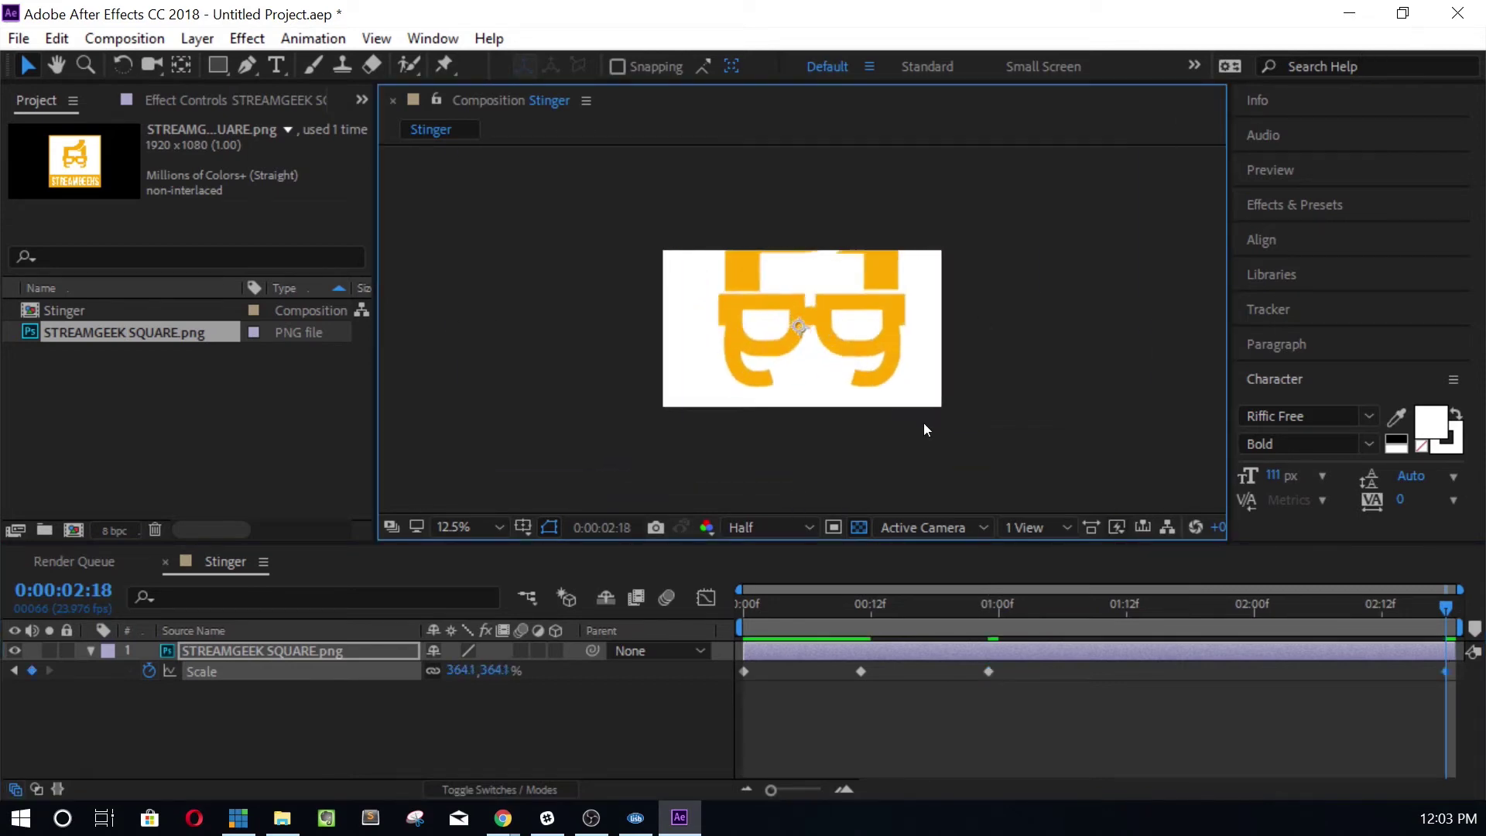
{"action": "left_click_drag", "start_coordinate": [889, 603], "coordinate": [742, 603]}
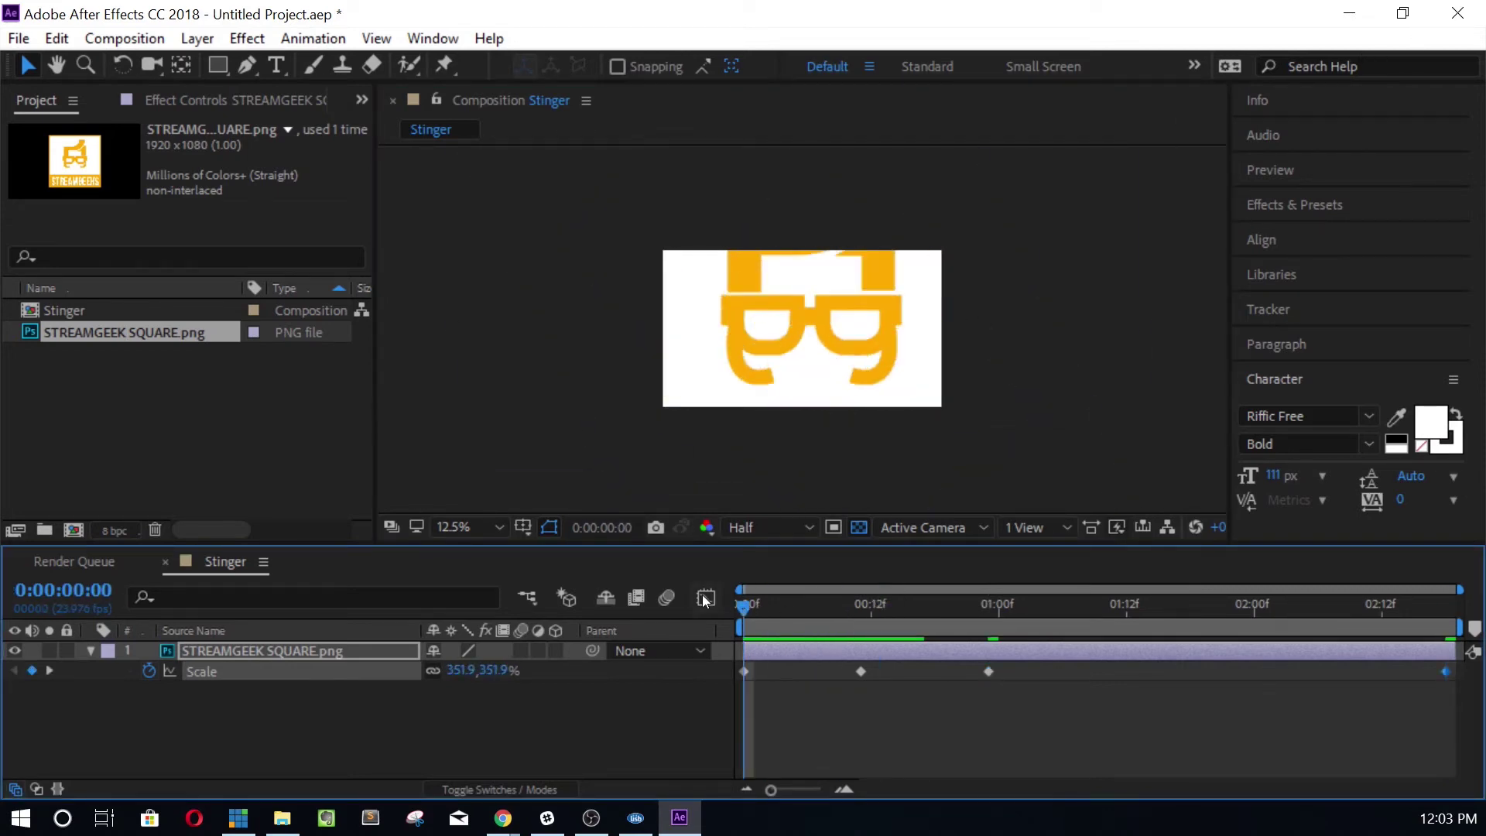
{"action": "key", "text": "space"}
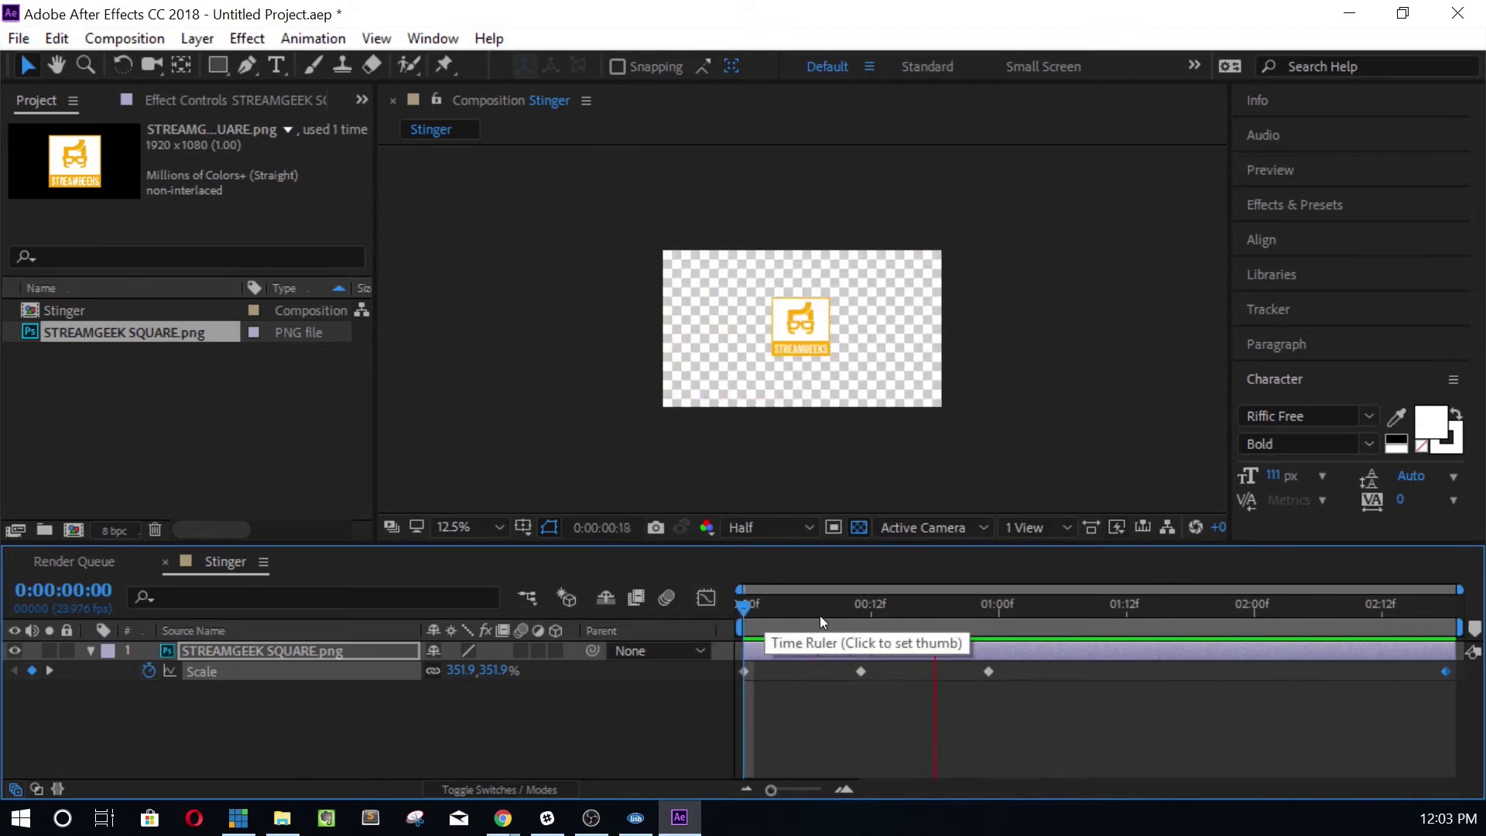
{"action": "left_click", "coordinate": [883, 603]}
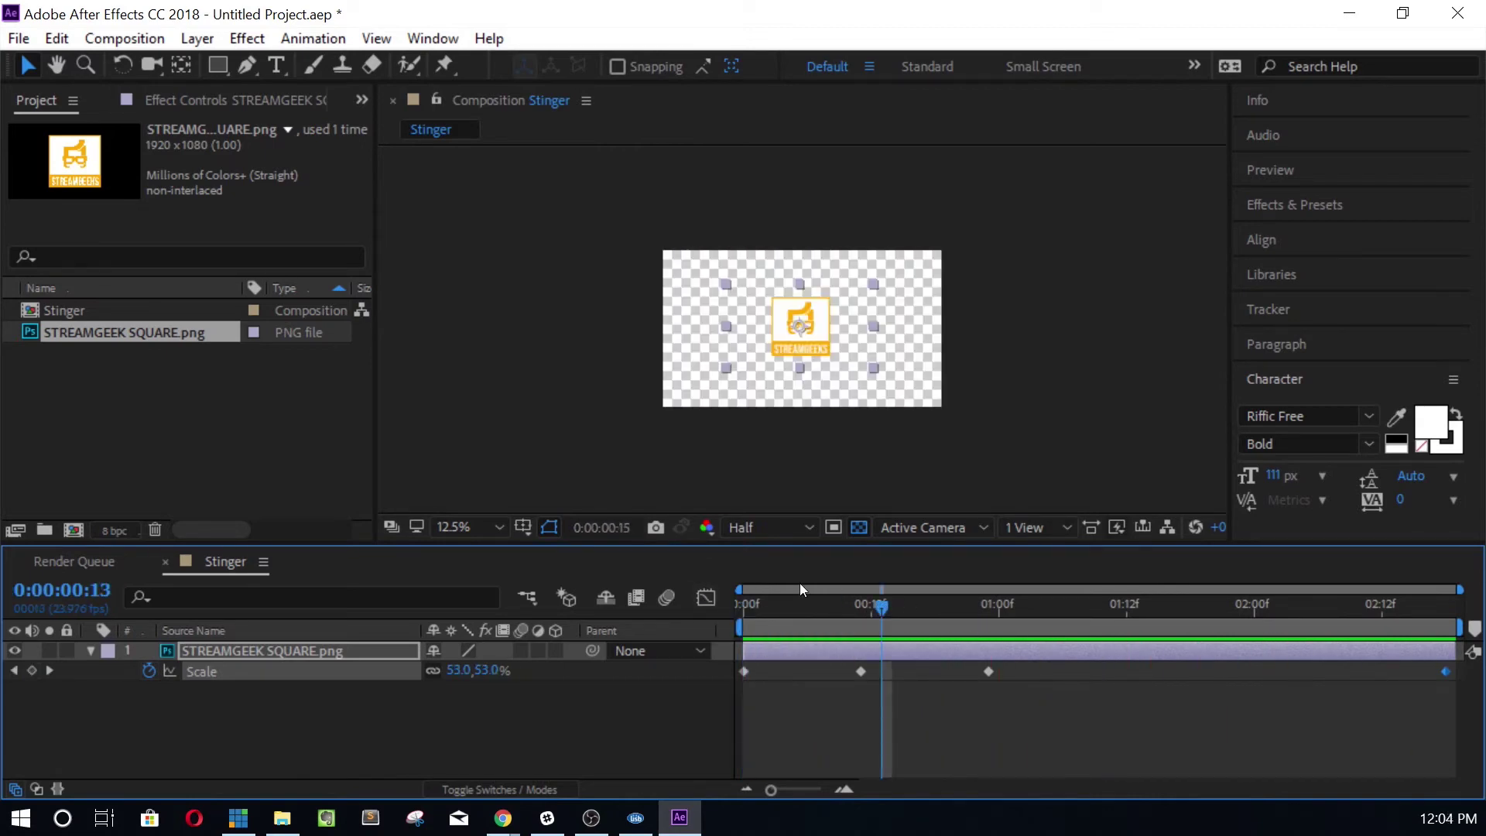
{"action": "key", "text": "Home"}
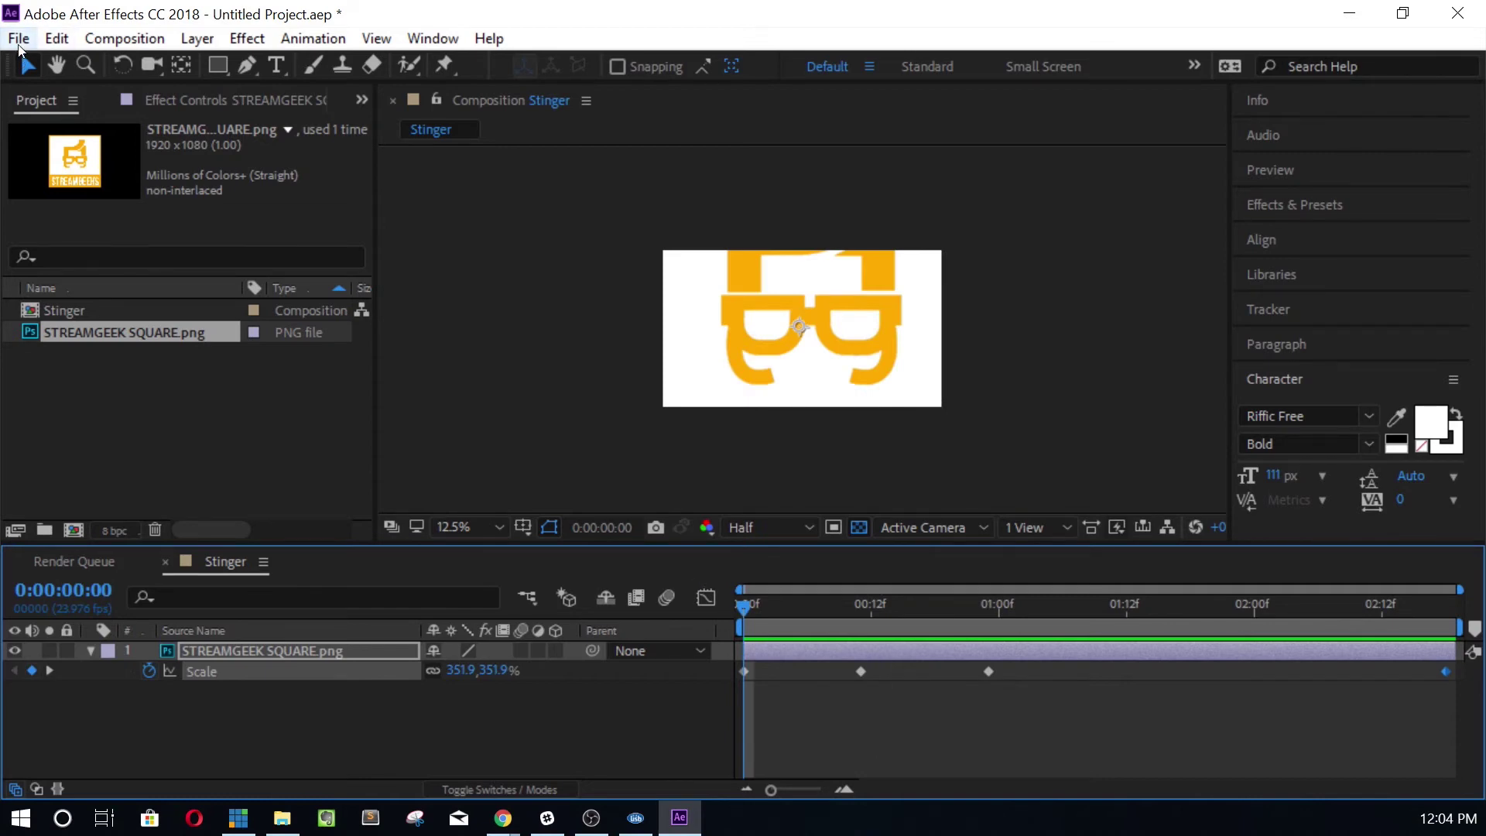
Step: Add the Stinger composition to the render queue with RGB + Alpha output channels
{"action": "left_click", "coordinate": [20, 43]}
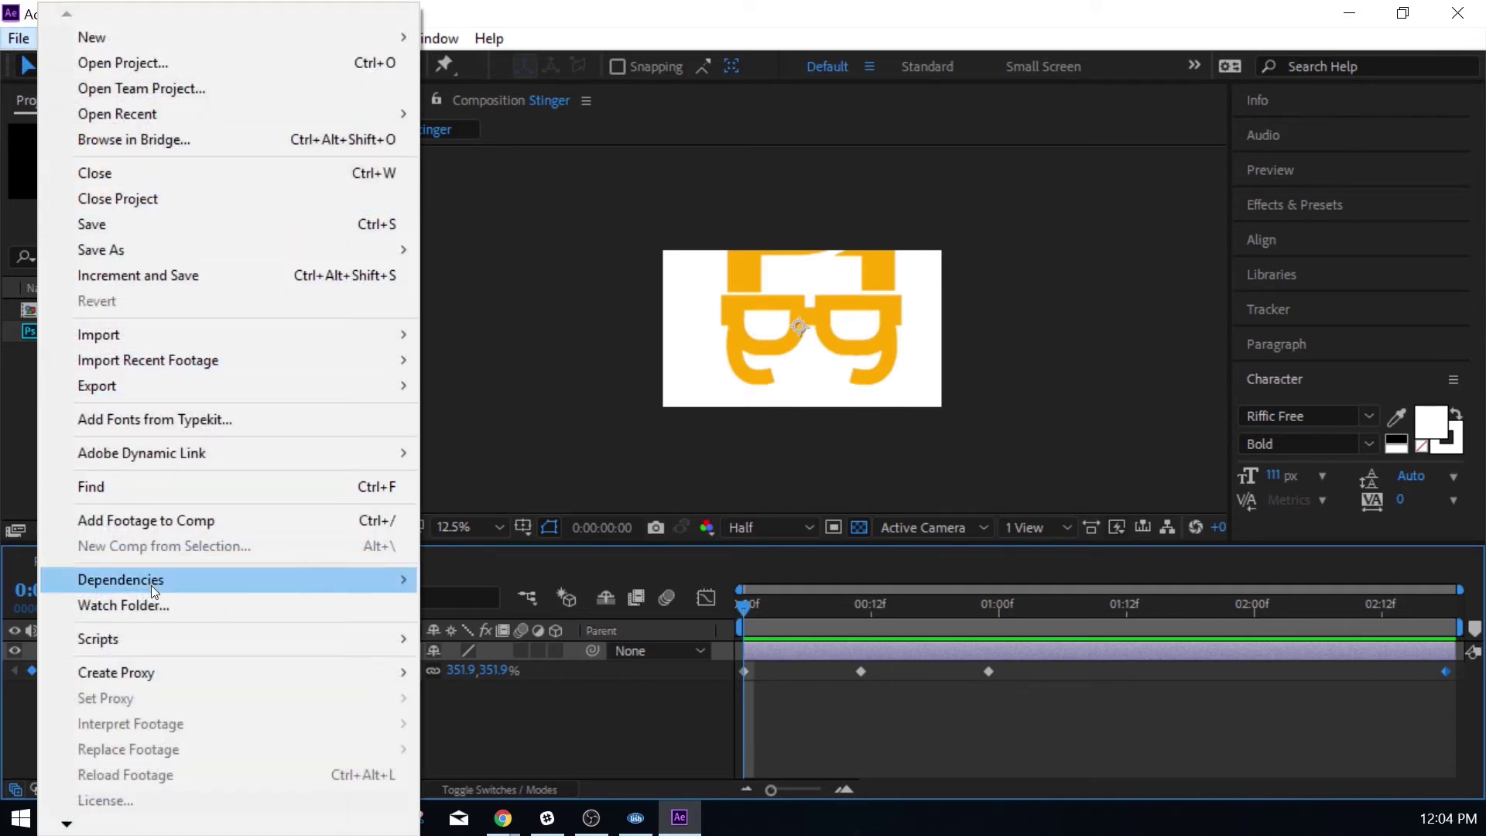
{"action": "mouse_move", "coordinate": [217, 383]}
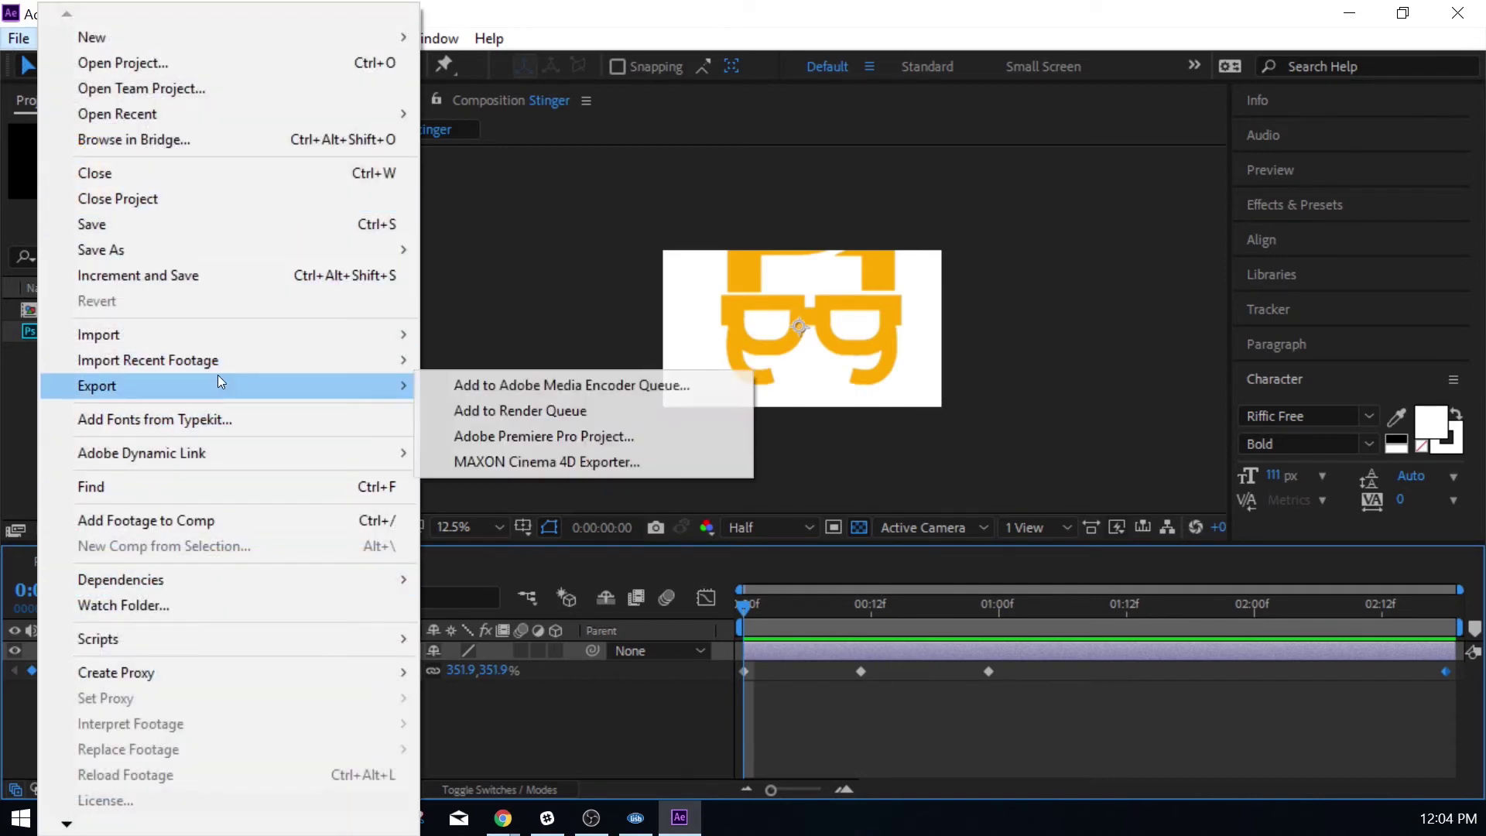
{"action": "left_click", "coordinate": [481, 404]}
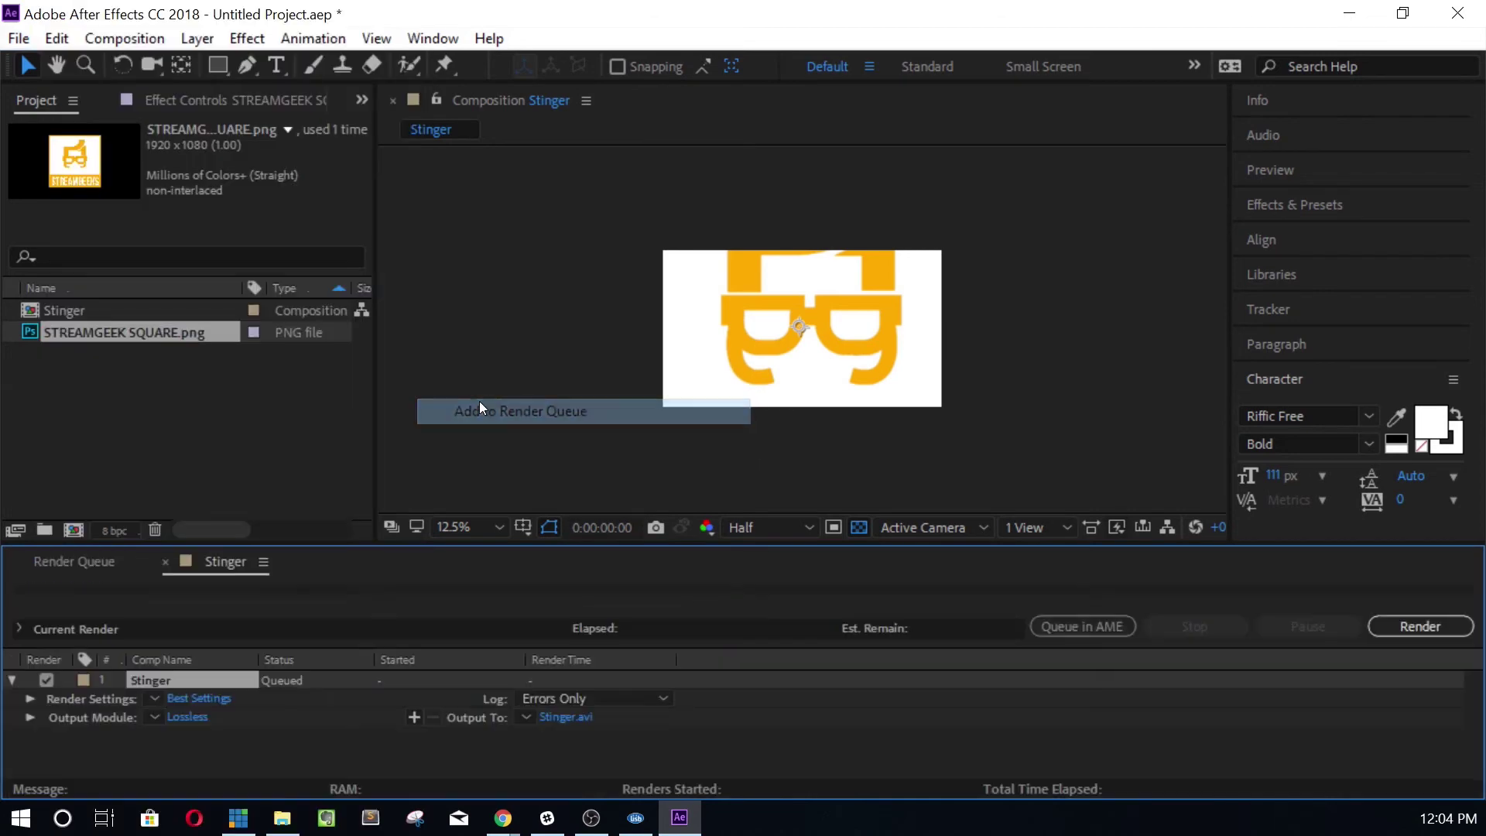
{"action": "left_click", "coordinate": [189, 717]}
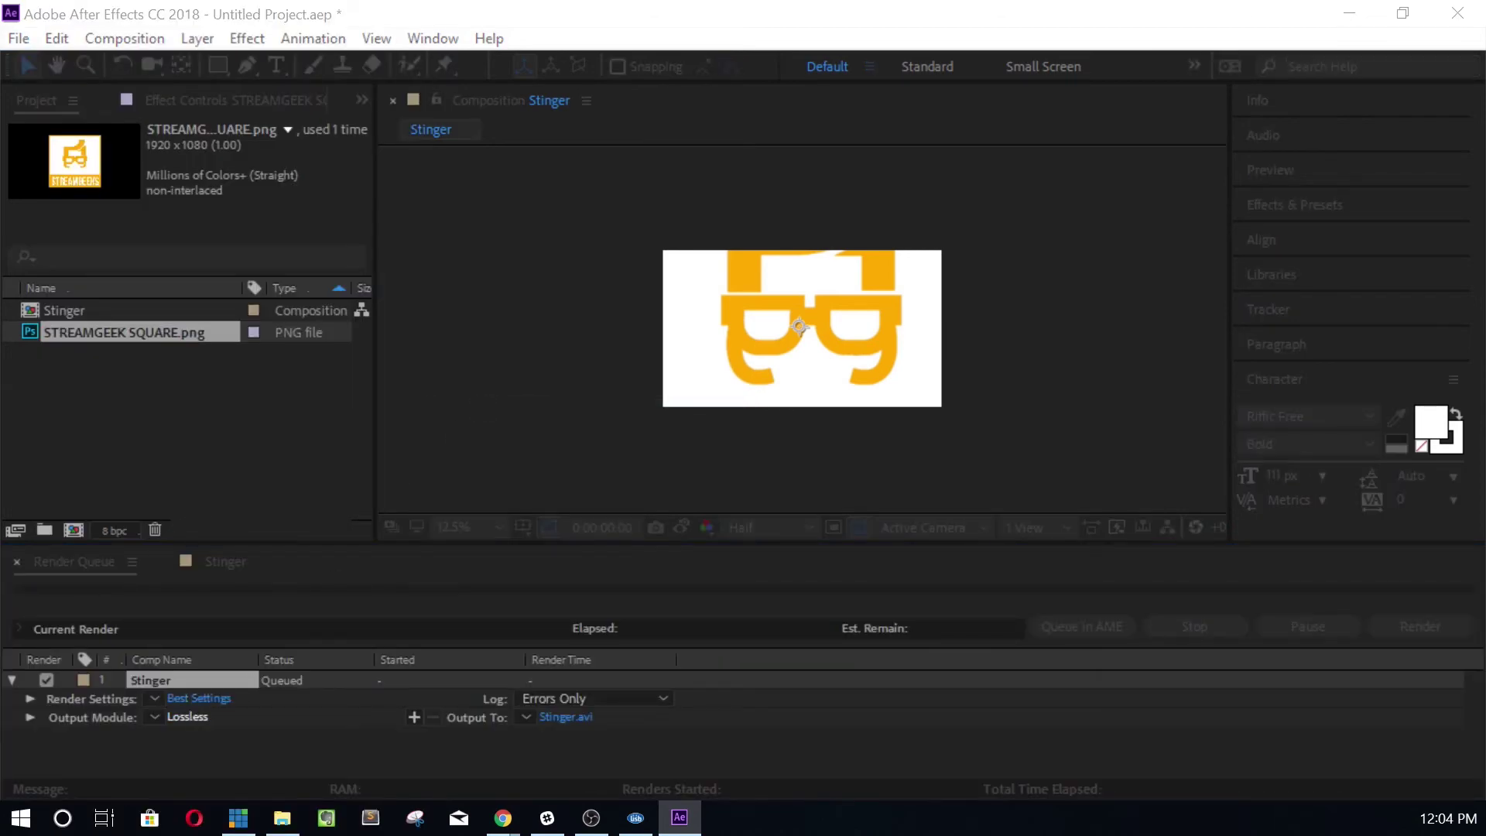
{"action": "left_click_drag", "start_coordinate": [119, 26], "coordinate": [885, 46]}
{"action": "left_click", "coordinate": [690, 268]}
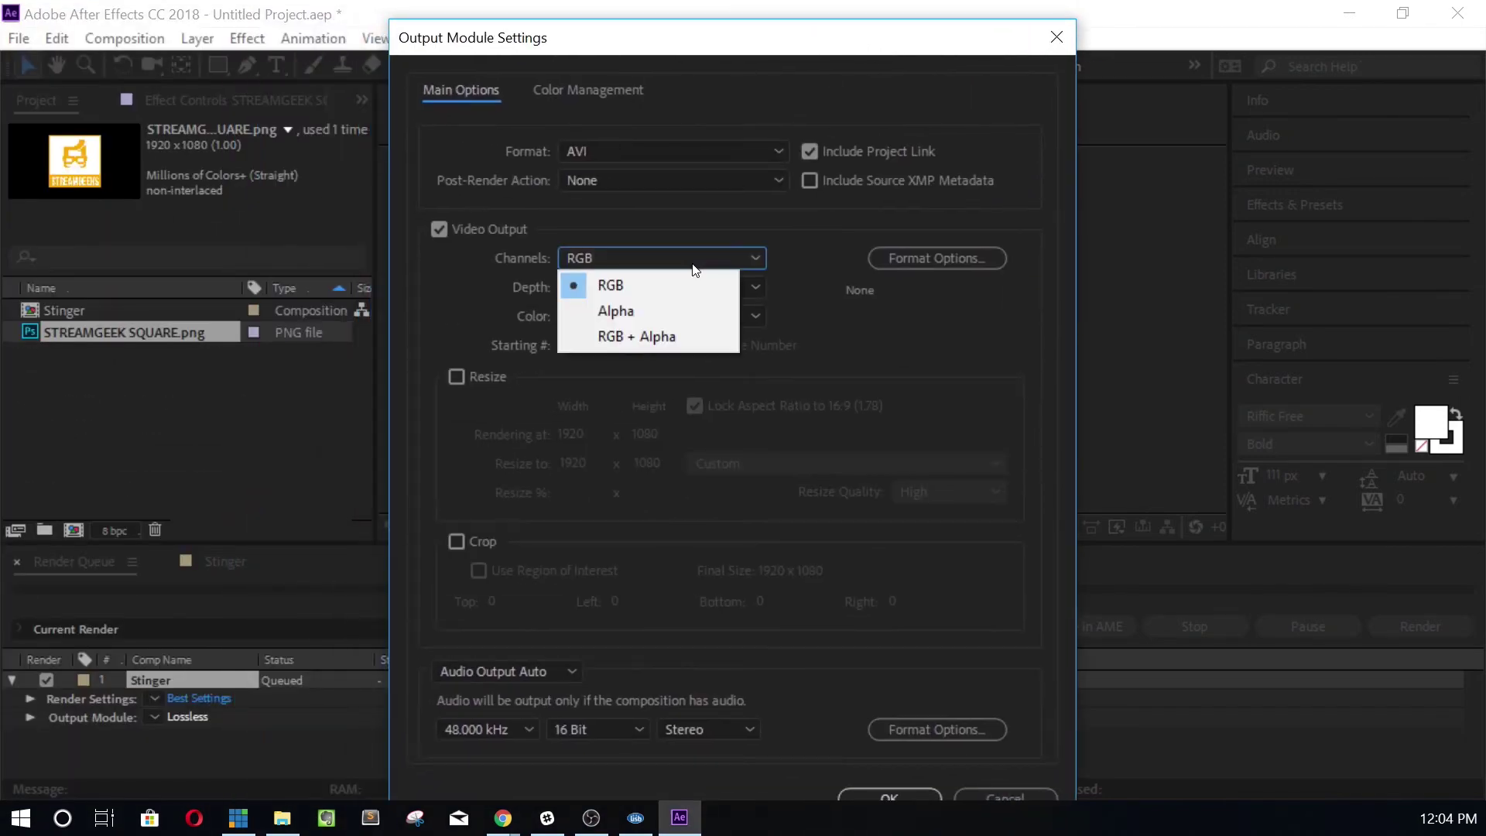
{"action": "left_click", "coordinate": [662, 336]}
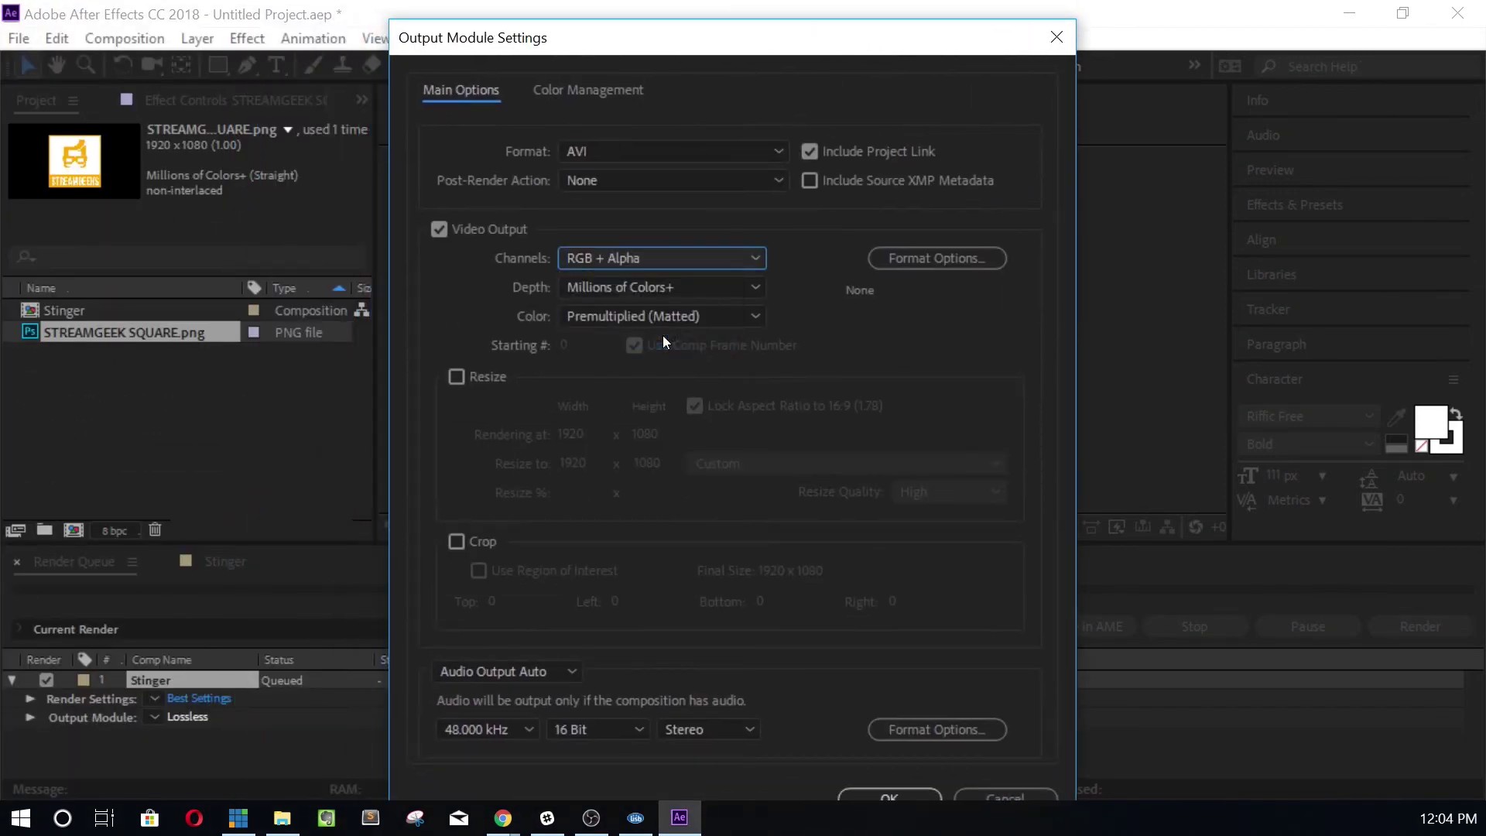
{"action": "left_click", "coordinate": [894, 796]}
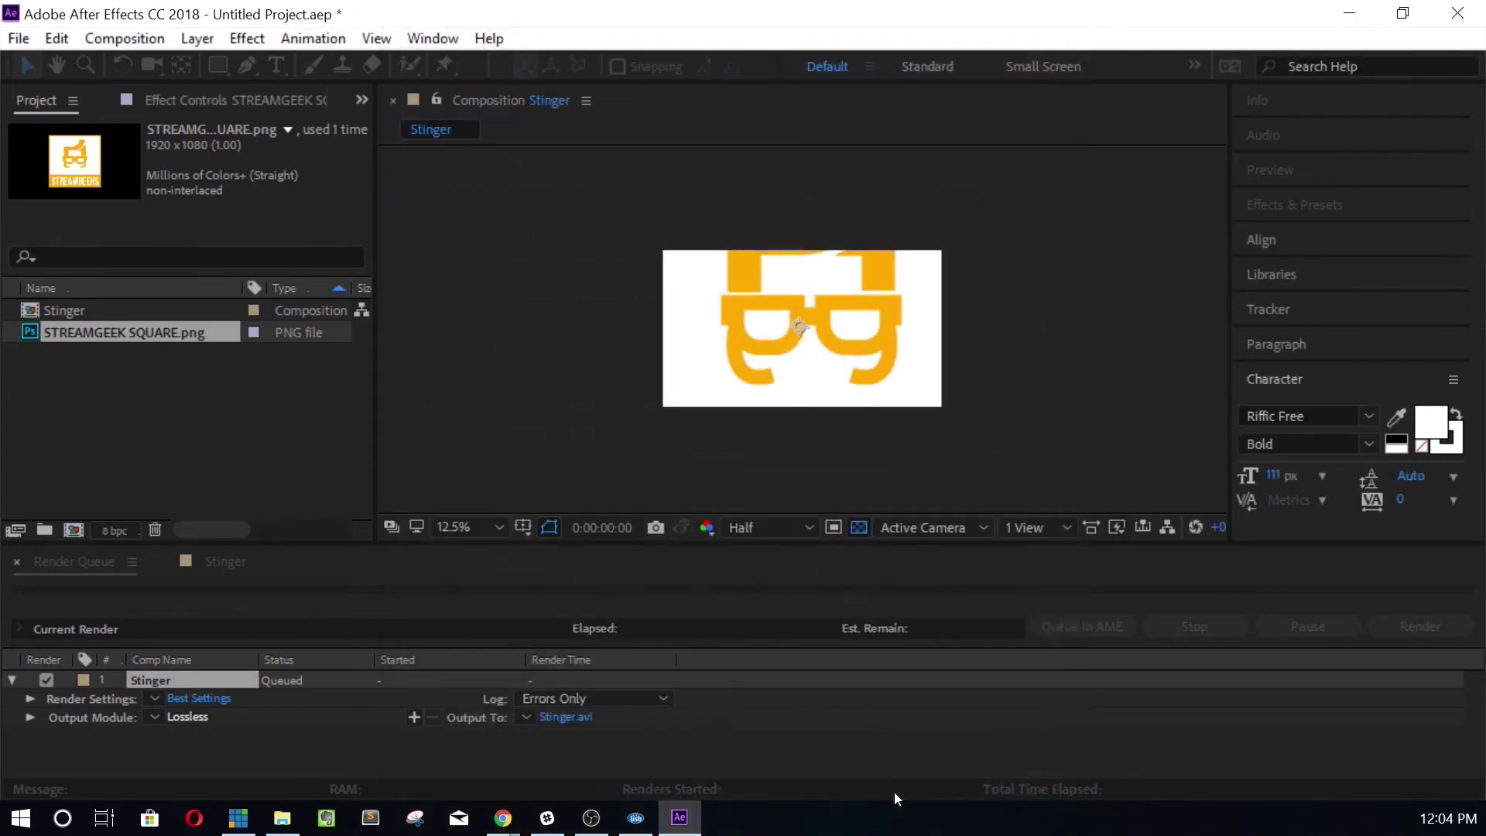
Step: Browse the output location for StreamGeeks Stinger Transparent 3.avi, then cancel without changing it
{"action": "left_click", "coordinate": [567, 717]}
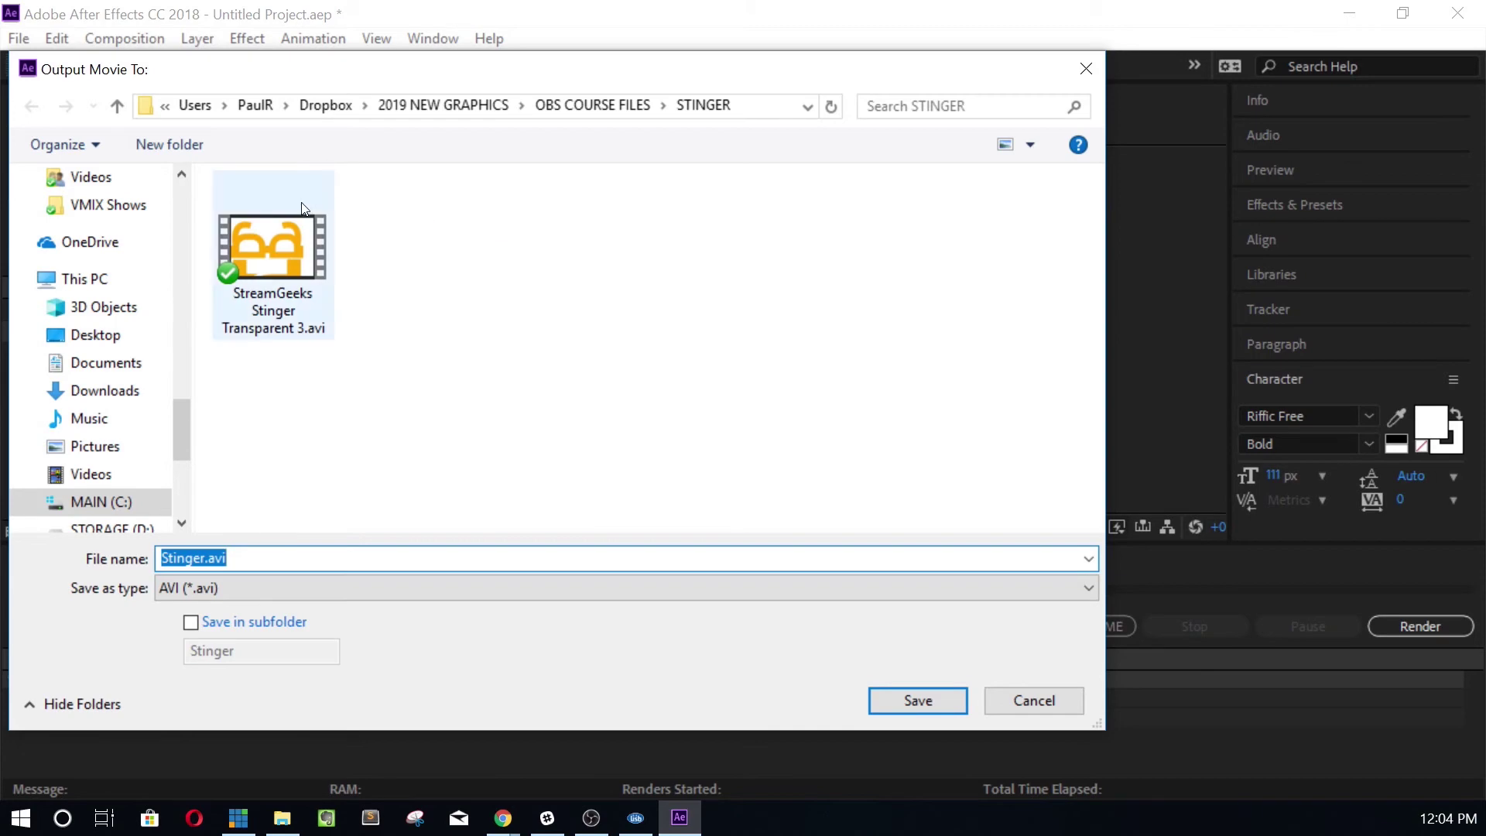
{"action": "left_click", "coordinate": [290, 324]}
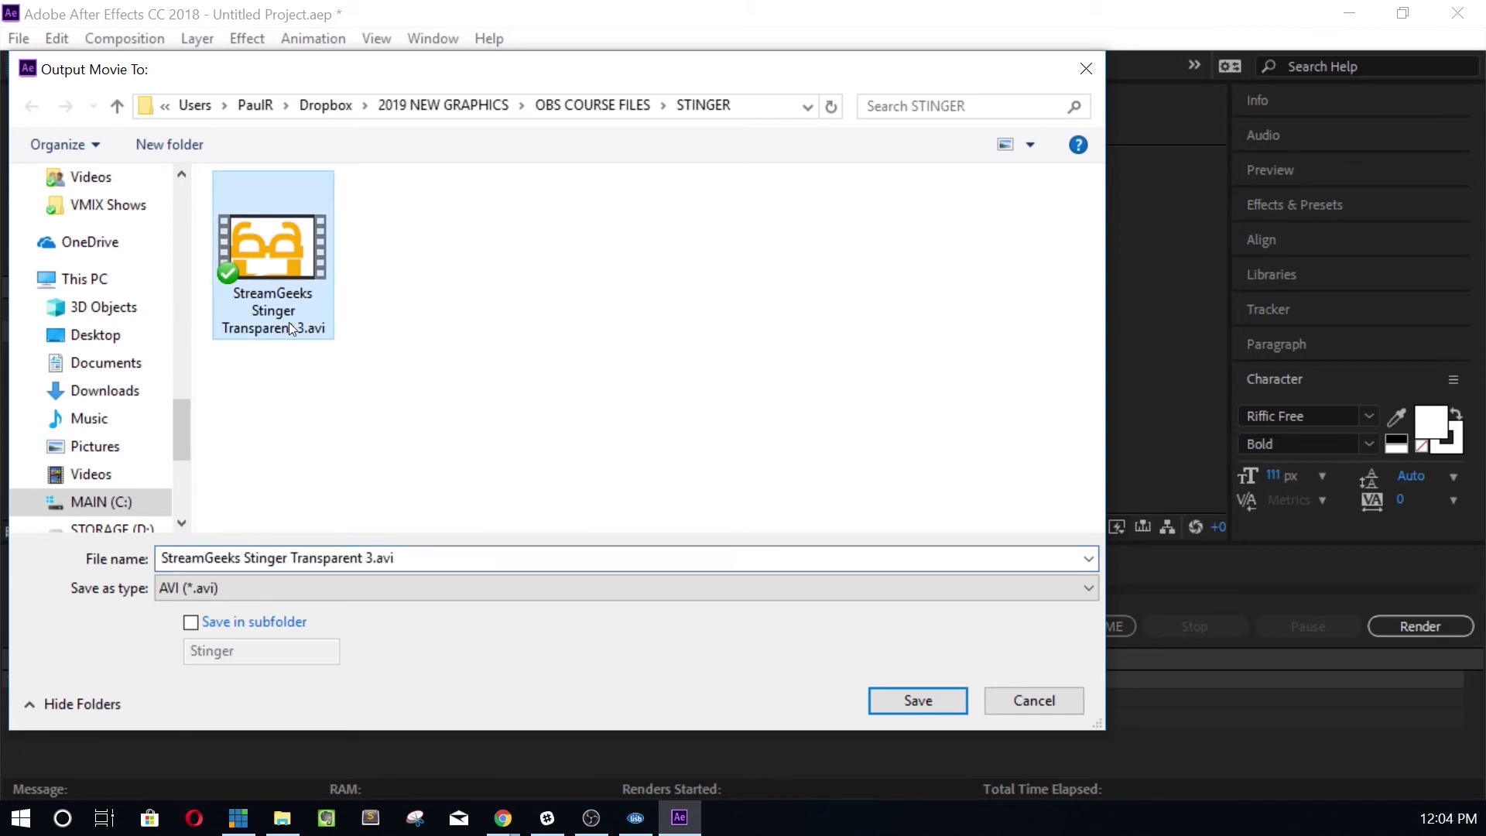
{"action": "left_click", "coordinate": [1064, 701]}
Step: Back in OBS, play LOGO SWIPE to air the VIDEO scene and line up SPLIT SCREEN next
{"action": "left_click", "coordinate": [601, 825]}
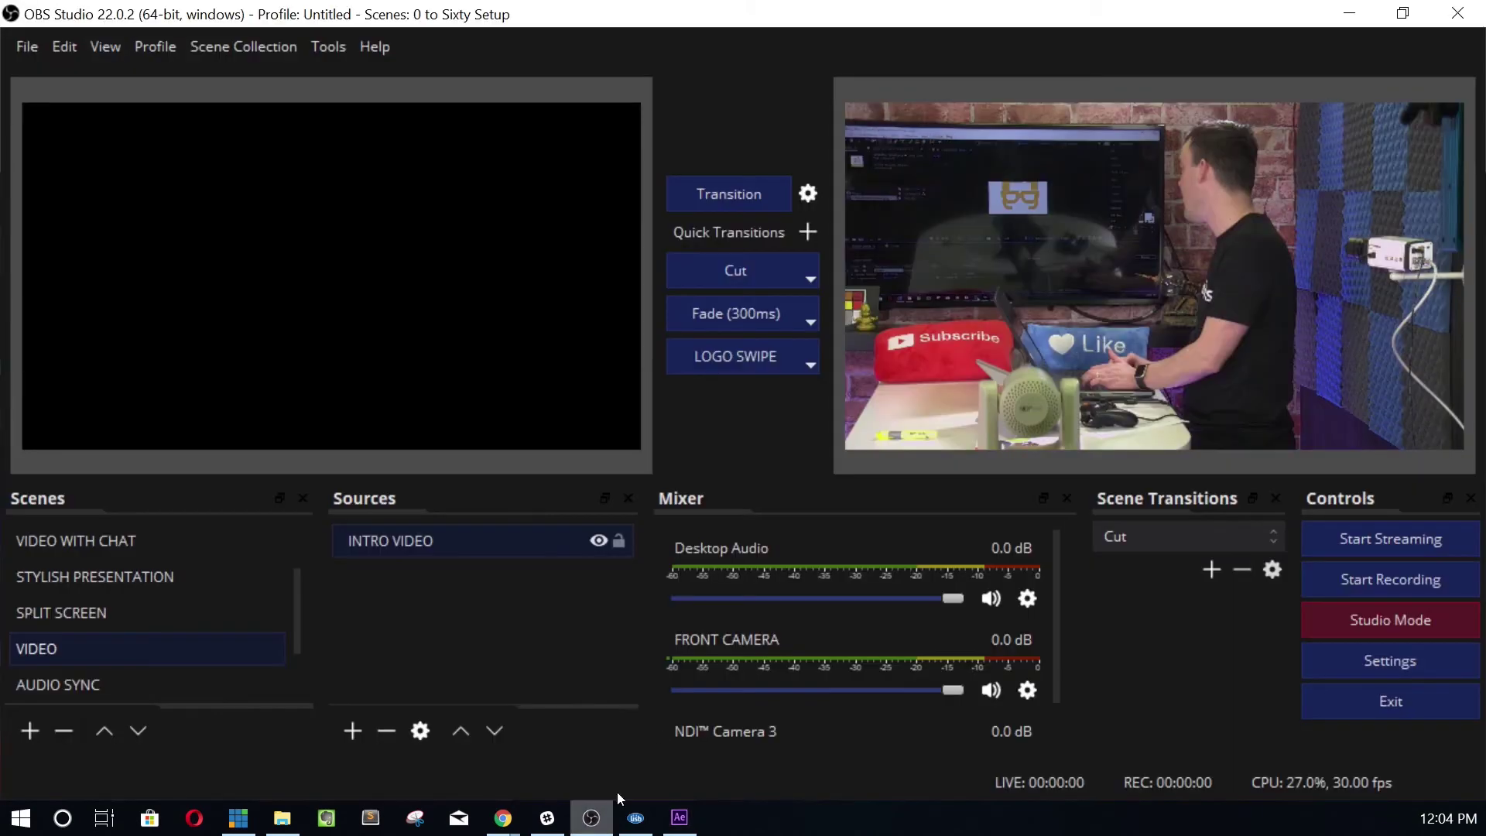
{"action": "left_click", "coordinate": [726, 346]}
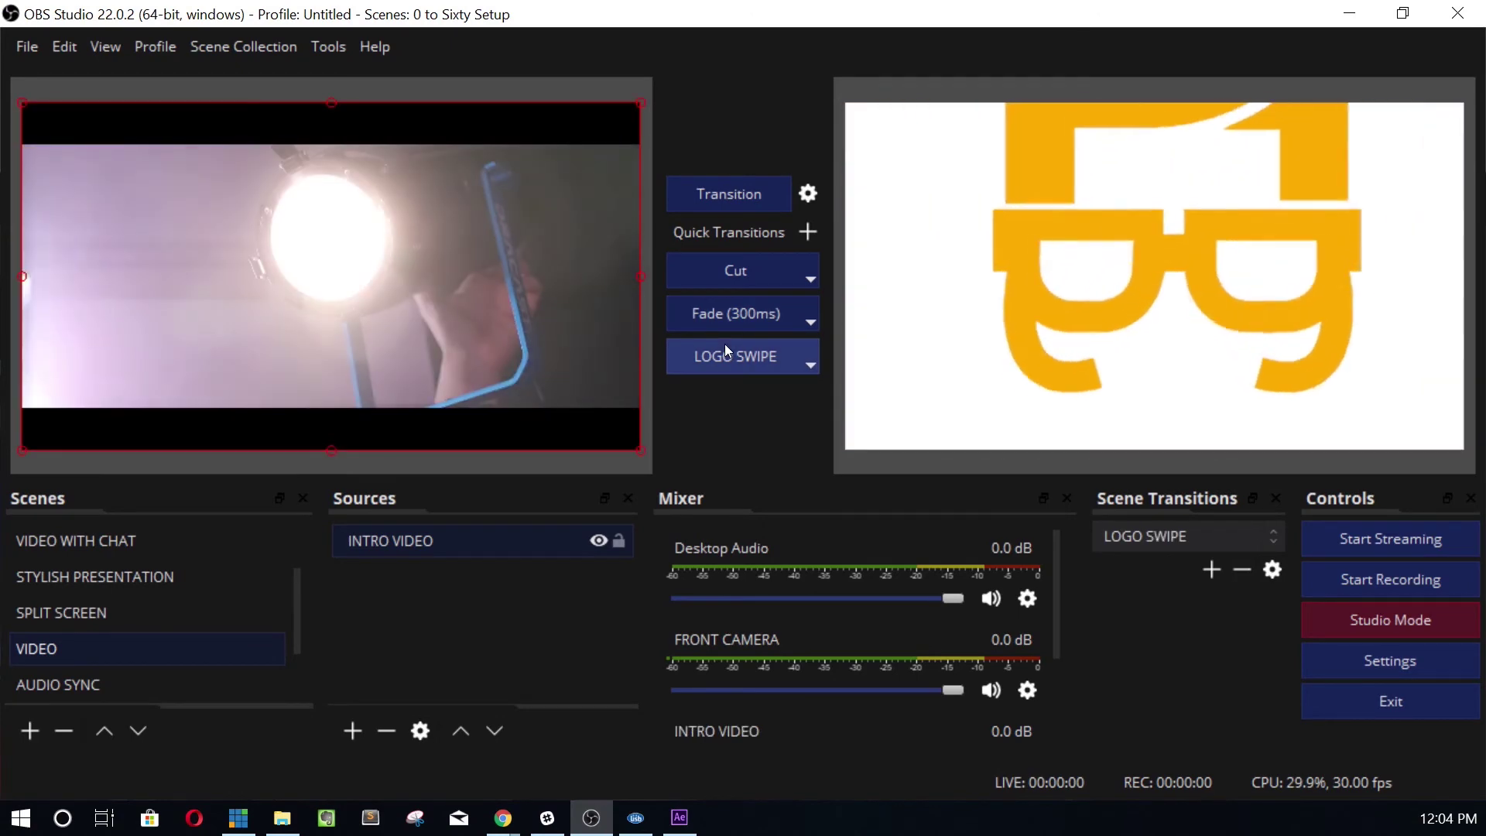
{"action": "key", "text": "Up"}
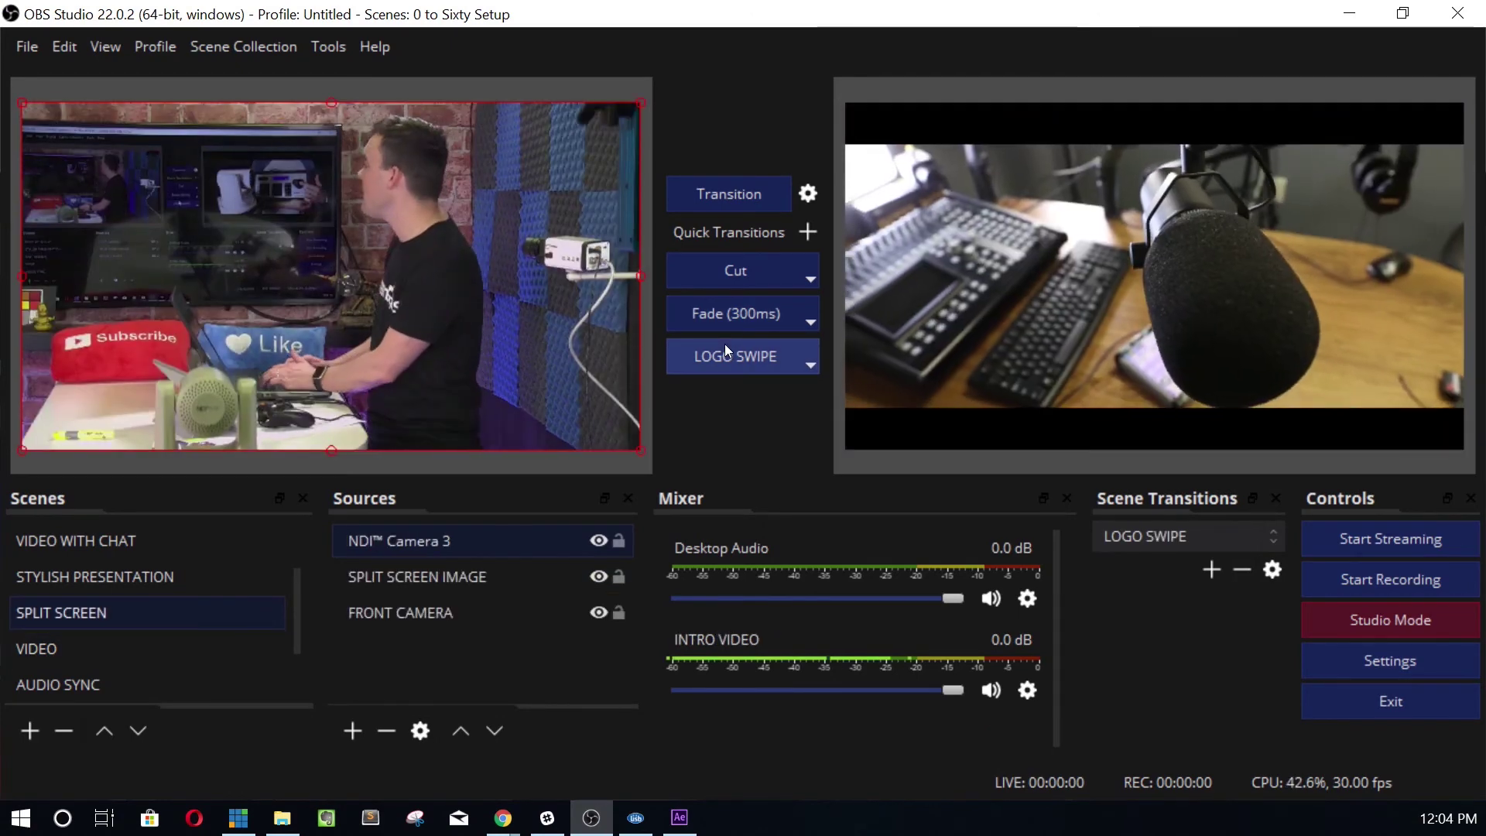